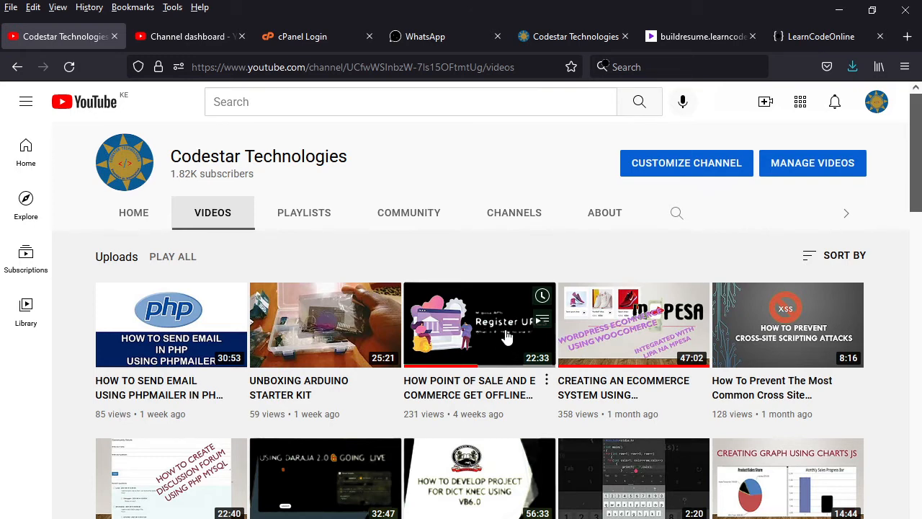
Step: Switch from the YouTube Videos page to the Codestar Technologies website tab (codestar.co.ke)
{"action": "left_click", "coordinate": [570, 45]}
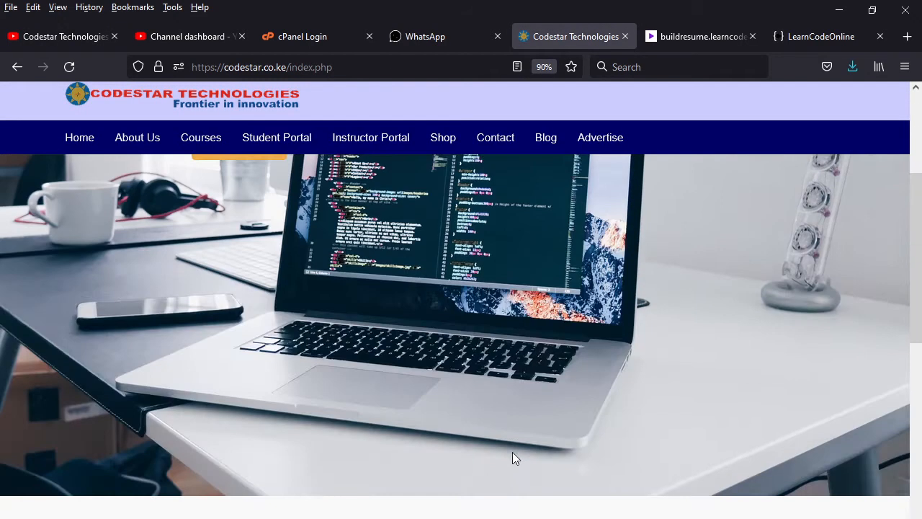
Step: Preview the Student Portal's Register form, close it, and move to the LearnCodeOnline tab
{"action": "scroll", "coordinate": [503, 435], "scroll_direction": "down", "scroll_amount": 5}
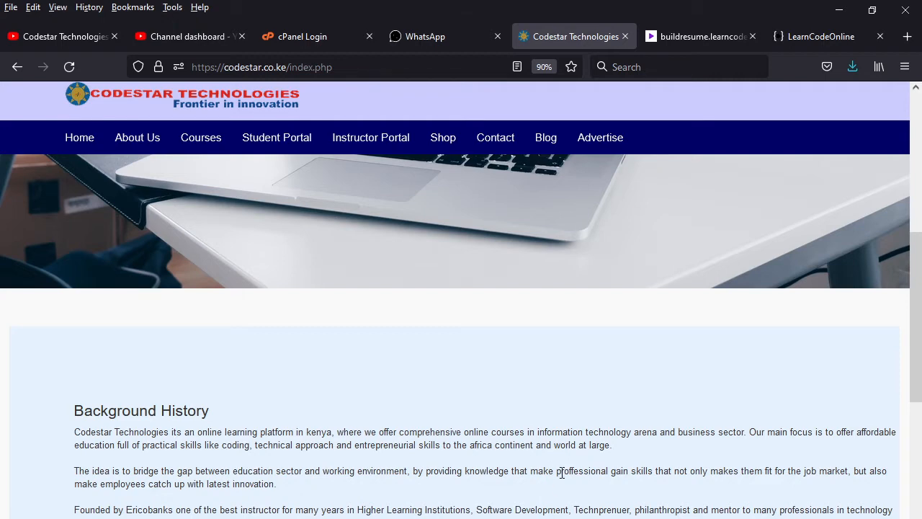
{"action": "scroll", "coordinate": [544, 472], "scroll_direction": "up", "scroll_amount": 3}
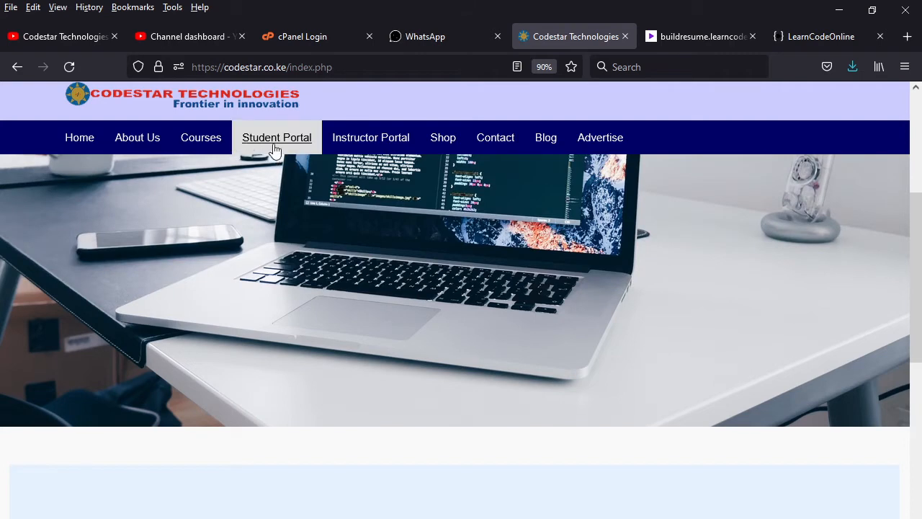
{"action": "left_click", "coordinate": [280, 143]}
{"action": "left_click", "coordinate": [350, 201]}
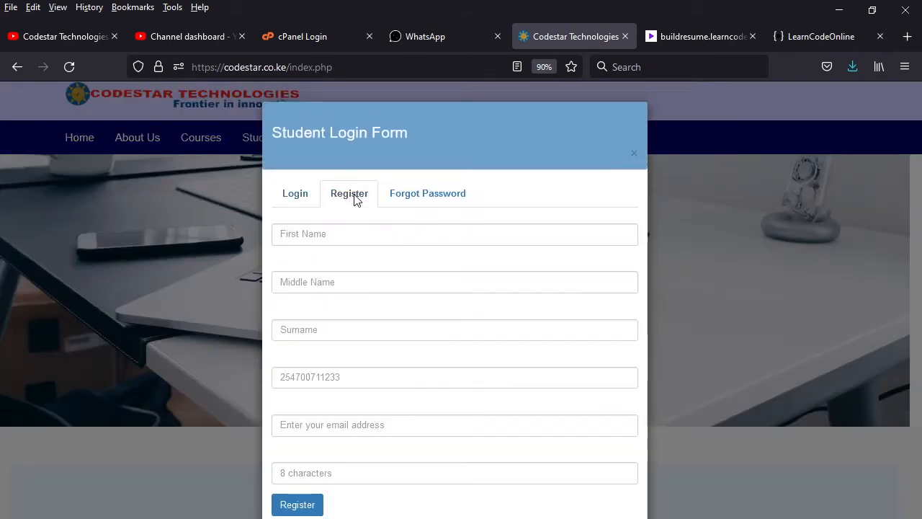
{"action": "left_click", "coordinate": [634, 153]}
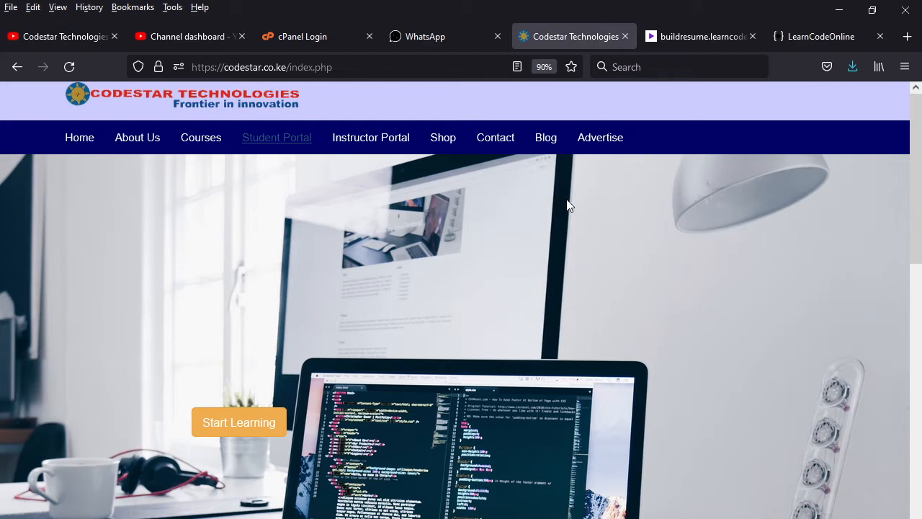
{"action": "left_click", "coordinate": [811, 35]}
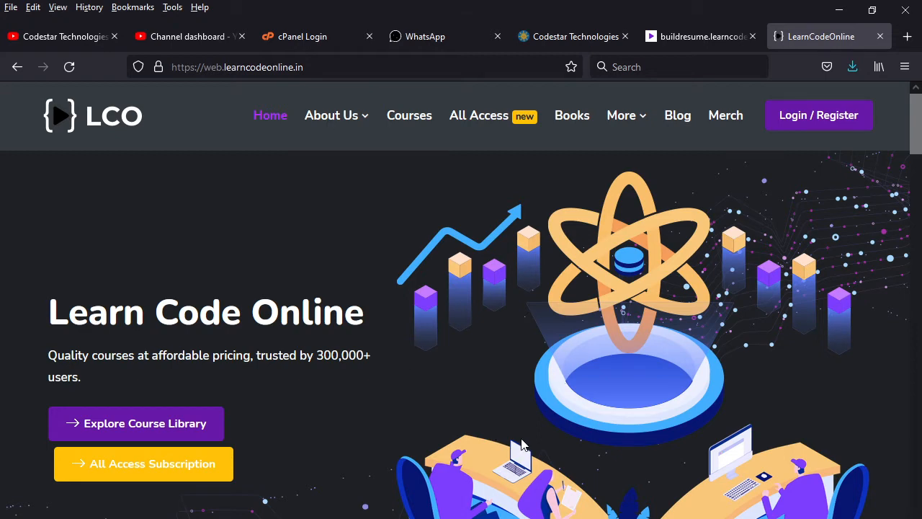
{"action": "scroll", "coordinate": [527, 447], "scroll_direction": "down", "scroll_amount": 3}
{"action": "scroll", "coordinate": [528, 446], "scroll_direction": "down", "scroll_amount": 12}
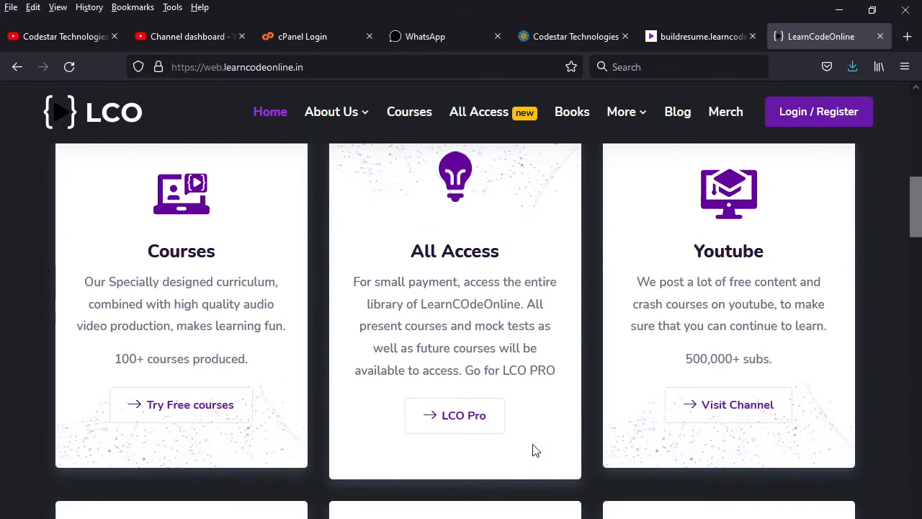
{"action": "scroll", "coordinate": [539, 450], "scroll_direction": "down", "scroll_amount": 2}
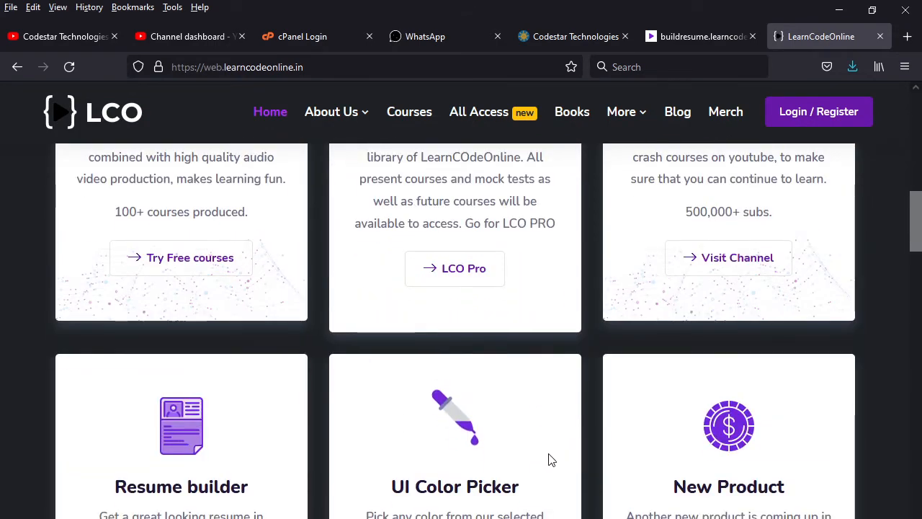
{"action": "scroll", "coordinate": [546, 457], "scroll_direction": "down", "scroll_amount": 3}
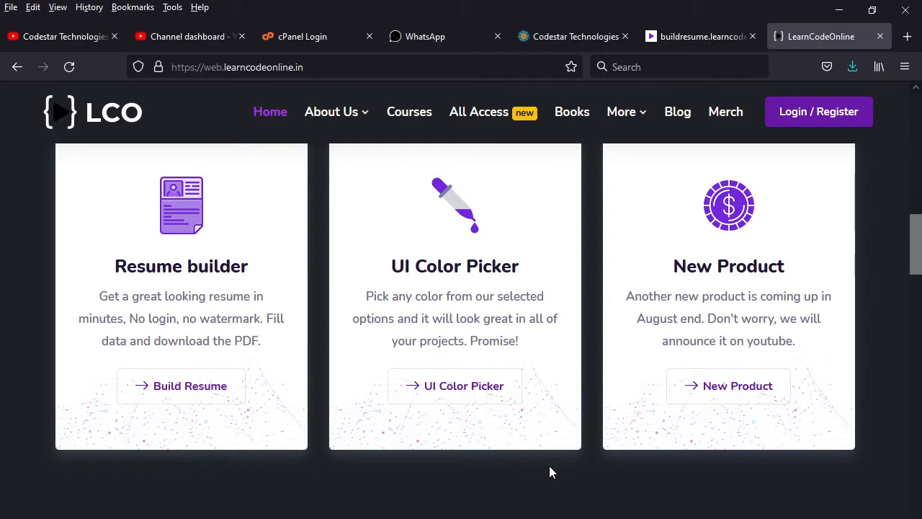
{"action": "scroll", "coordinate": [548, 496], "scroll_direction": "up", "scroll_amount": 3}
{"action": "scroll", "coordinate": [547, 496], "scroll_direction": "down", "scroll_amount": 3}
{"action": "scroll", "coordinate": [548, 496], "scroll_direction": "down", "scroll_amount": 4}
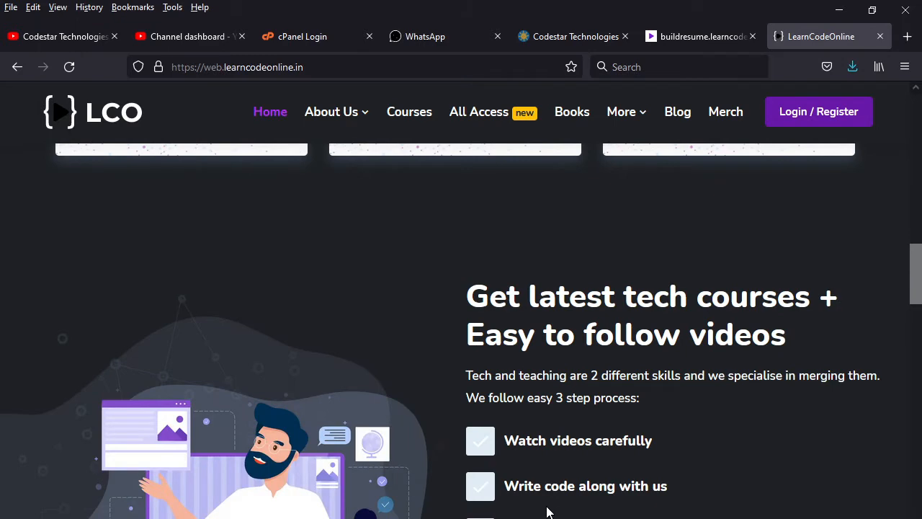
{"action": "scroll", "coordinate": [549, 511], "scroll_direction": "down", "scroll_amount": 7}
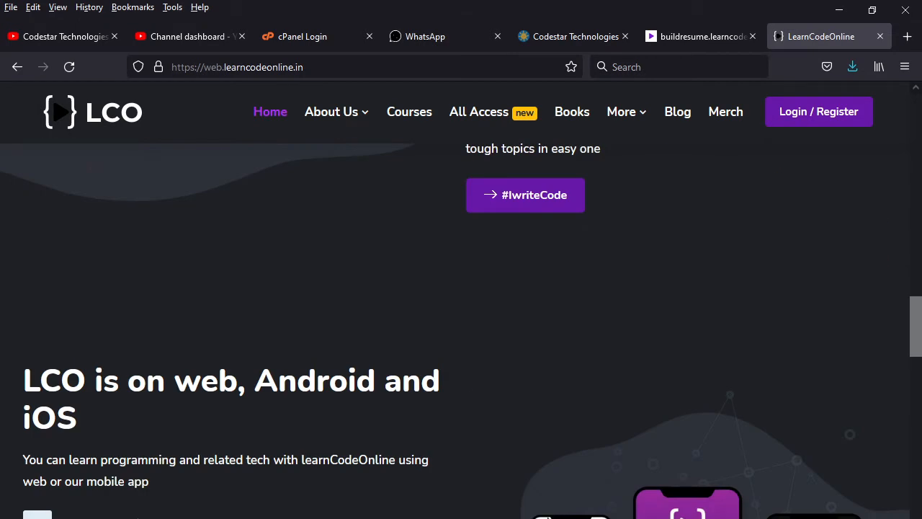
{"action": "scroll", "coordinate": [524, 504], "scroll_direction": "down", "scroll_amount": 11}
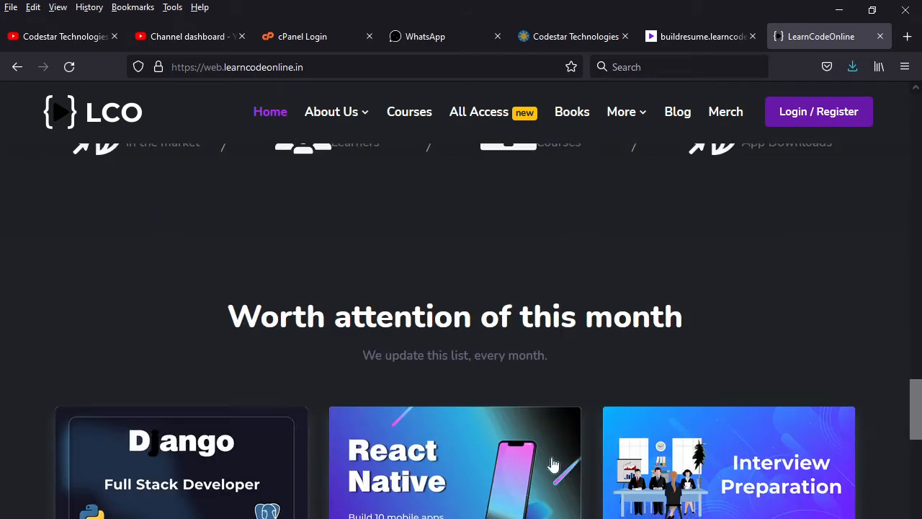
{"action": "scroll", "coordinate": [566, 431], "scroll_direction": "up", "scroll_amount": 3}
{"action": "scroll", "coordinate": [564, 425], "scroll_direction": "up", "scroll_amount": 2}
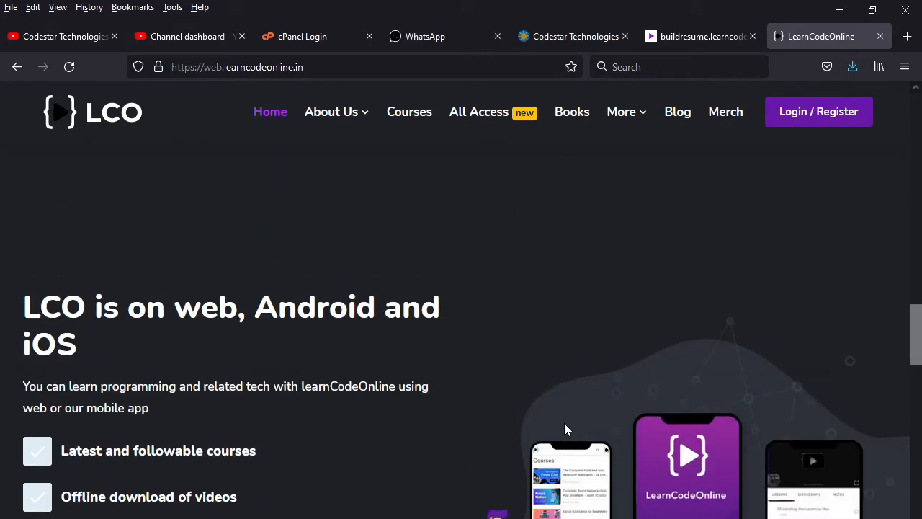
{"action": "scroll", "coordinate": [564, 425], "scroll_direction": "down", "scroll_amount": 6}
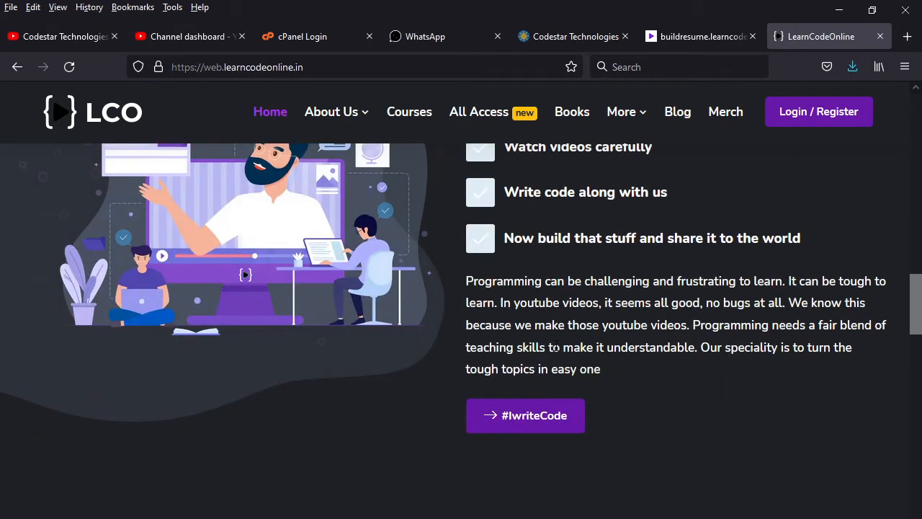
Step: Switch to the buildresume.learncodeonline.in tab and dismiss the address-bar suggestions
{"action": "left_click", "coordinate": [694, 34]}
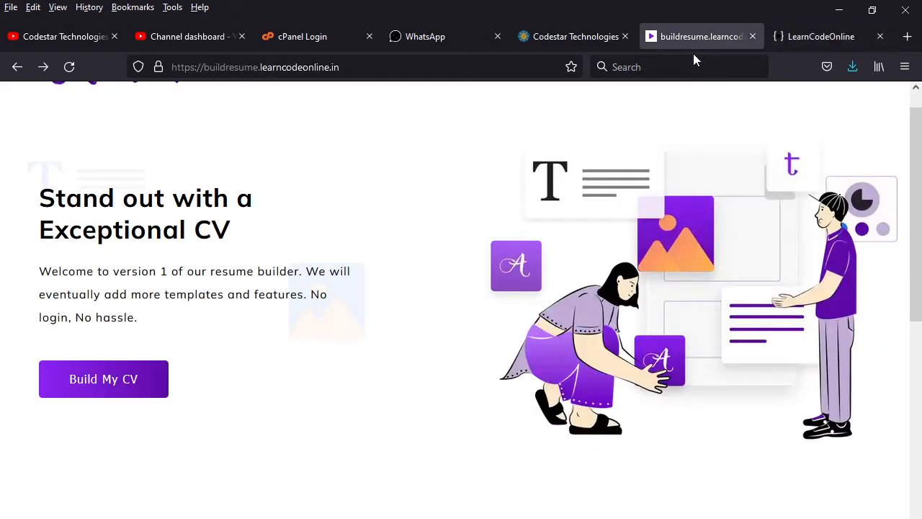
{"action": "scroll", "coordinate": [504, 155], "scroll_direction": "up", "scroll_amount": 1}
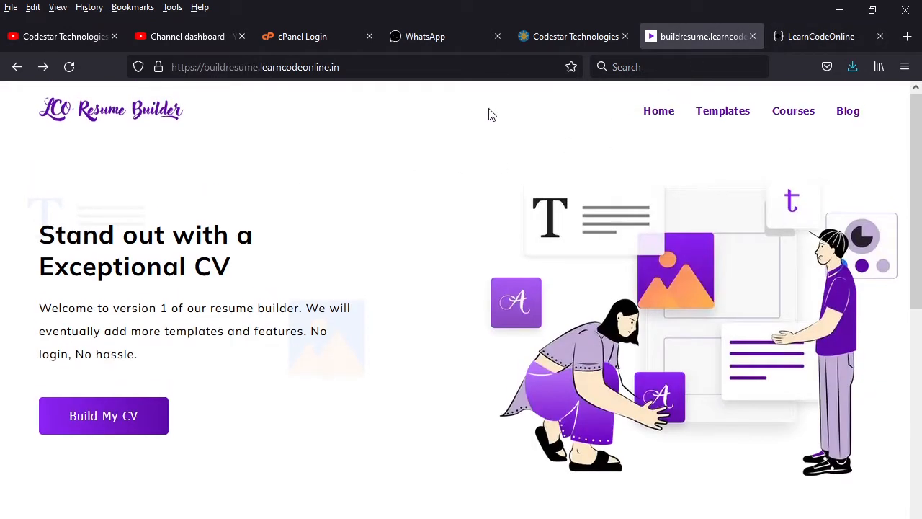
{"action": "left_click", "coordinate": [370, 67]}
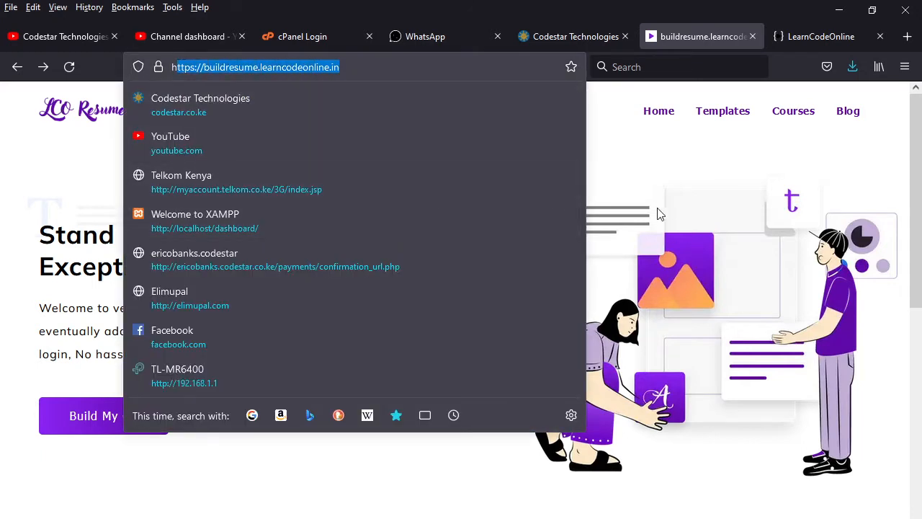
{"action": "left_click", "coordinate": [617, 180]}
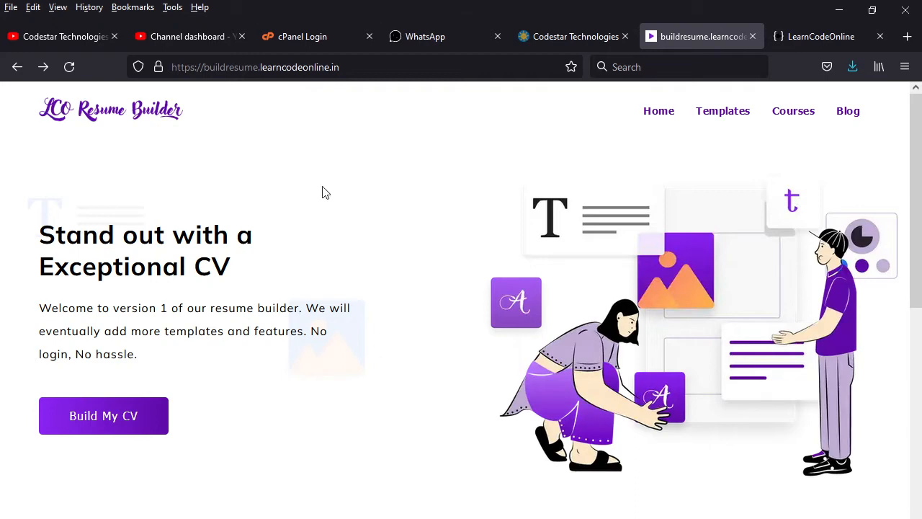
Step: Jump to the Resume Templates gallery with Build My CV and browse the designs
{"action": "scroll", "coordinate": [404, 397], "scroll_direction": "down", "scroll_amount": 5}
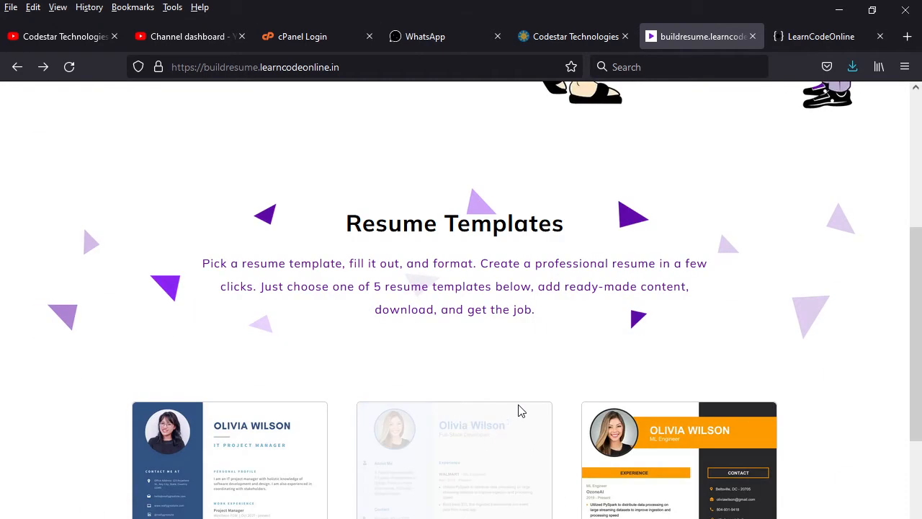
{"action": "scroll", "coordinate": [521, 410], "scroll_direction": "up", "scroll_amount": 5}
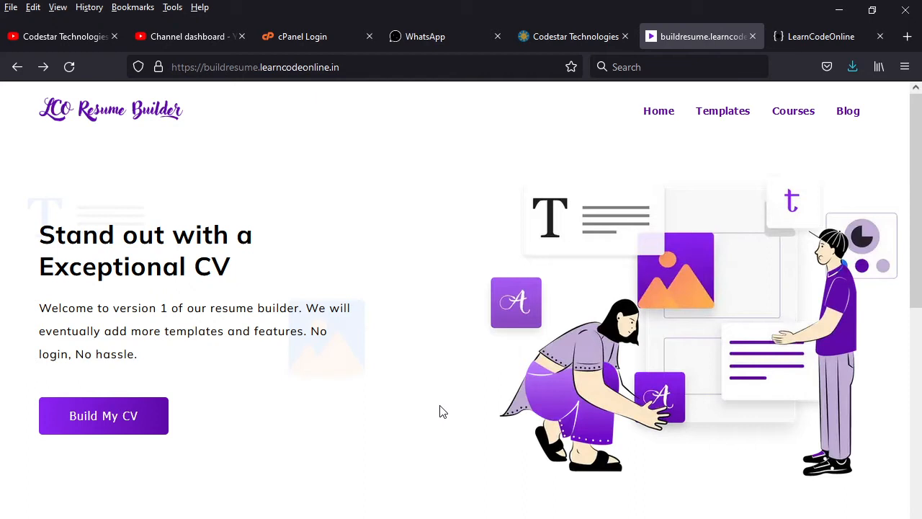
{"action": "scroll", "coordinate": [447, 438], "scroll_direction": "down", "scroll_amount": 3}
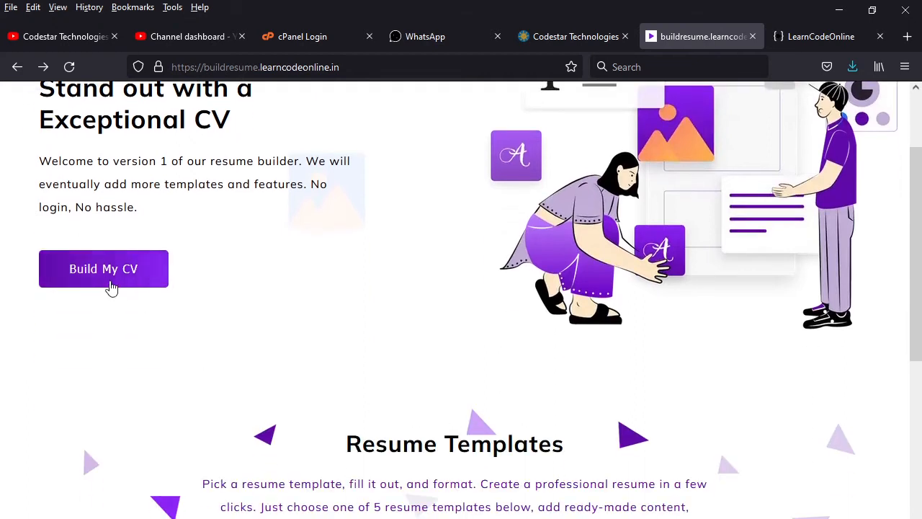
{"action": "scroll", "coordinate": [375, 324], "scroll_direction": "up", "scroll_amount": 3}
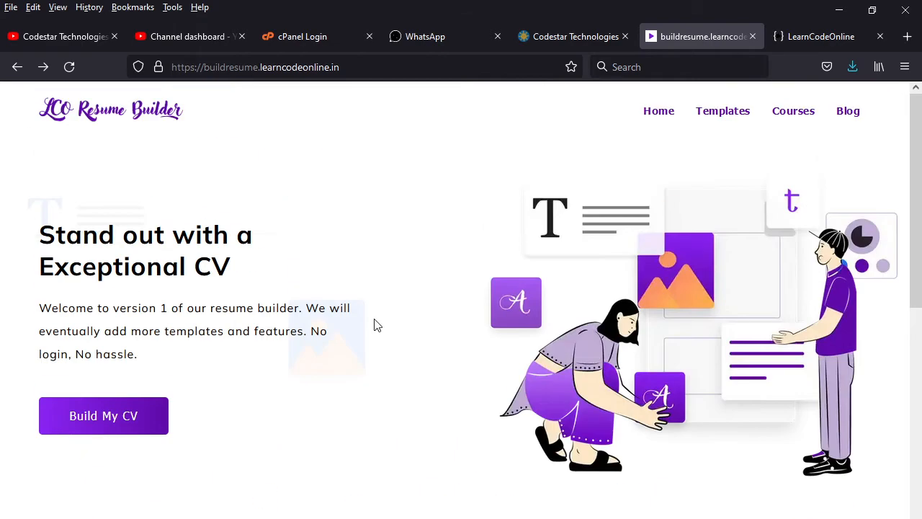
{"action": "left_click", "coordinate": [120, 433]}
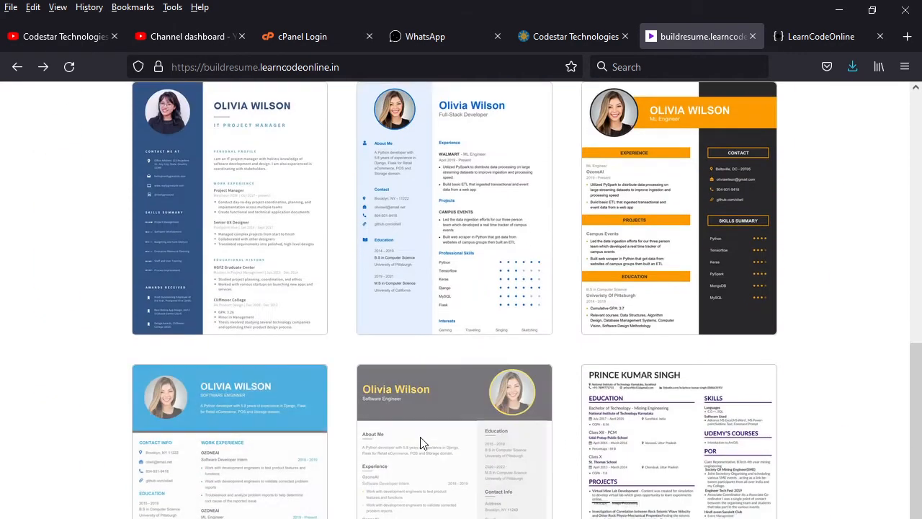
{"action": "scroll", "coordinate": [428, 443], "scroll_direction": "up", "scroll_amount": 4}
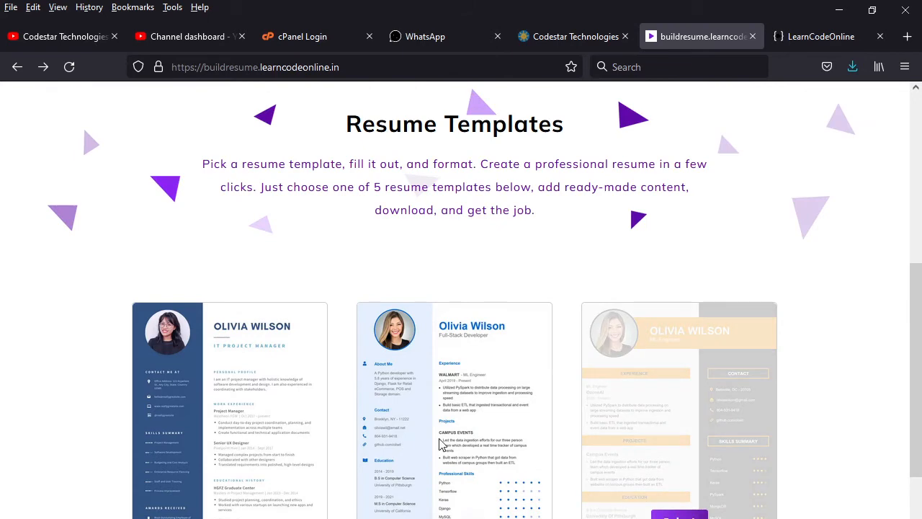
{"action": "scroll", "coordinate": [663, 389], "scroll_direction": "down", "scroll_amount": 3}
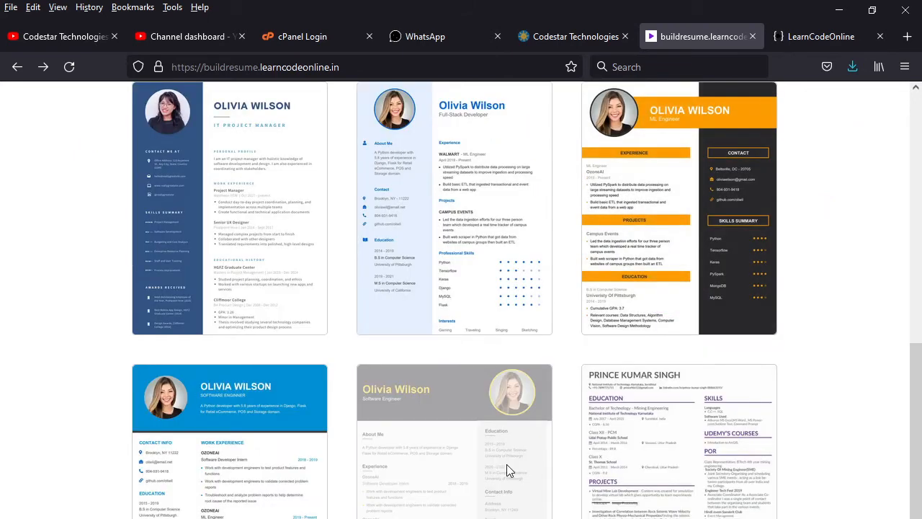
{"action": "scroll", "coordinate": [507, 464], "scroll_direction": "down", "scroll_amount": 3}
{"action": "scroll", "coordinate": [774, 507], "scroll_direction": "down", "scroll_amount": 2}
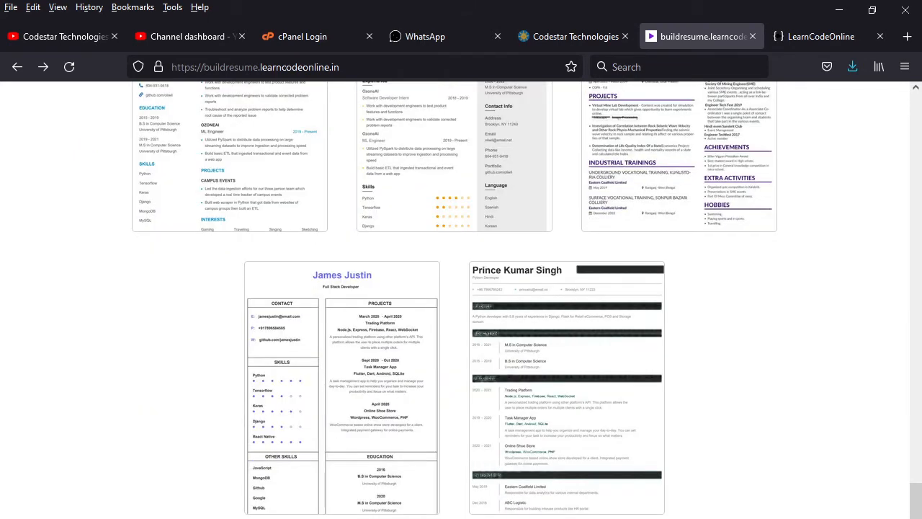
{"action": "scroll", "coordinate": [526, 300], "scroll_direction": "up", "scroll_amount": 2}
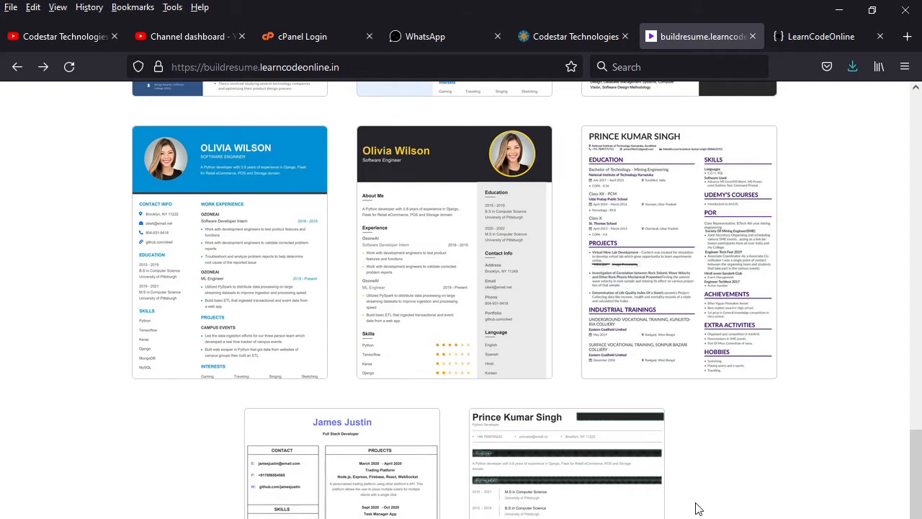
{"action": "scroll", "coordinate": [696, 507], "scroll_direction": "up", "scroll_amount": 5}
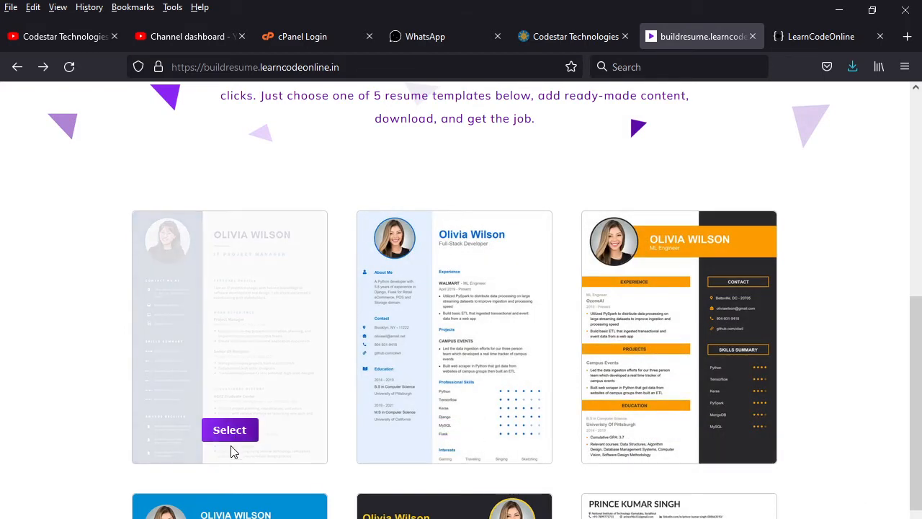
Step: Start editing the blue-sidebar template and upload a profile photo through the File Upload dialog
{"action": "left_click", "coordinate": [230, 435]}
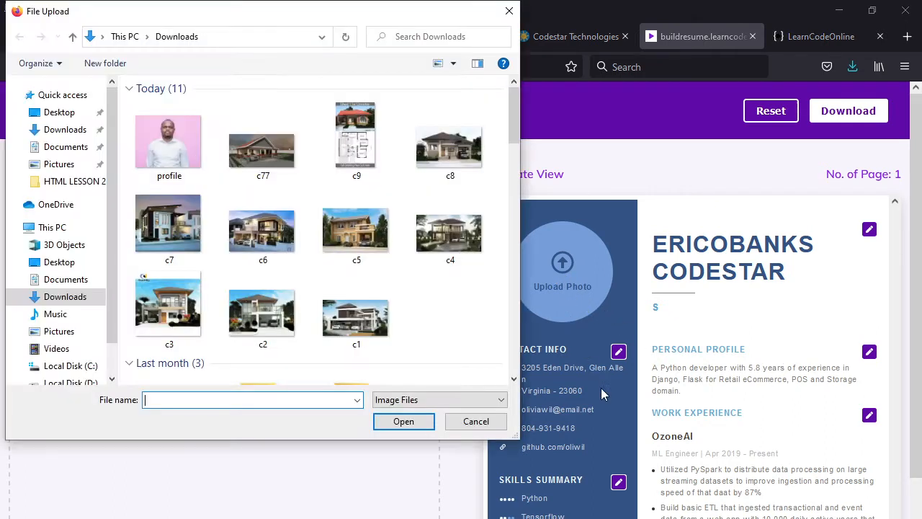
{"action": "left_click", "coordinate": [170, 141]}
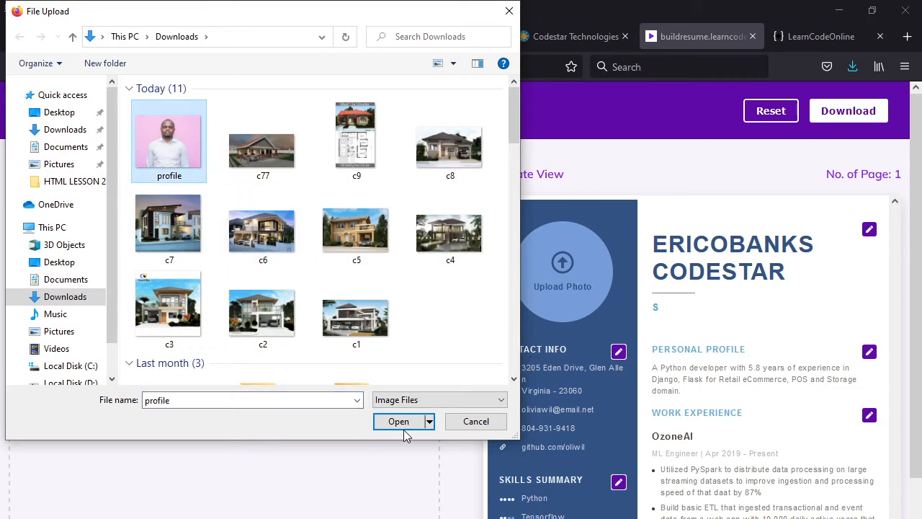
{"action": "left_click", "coordinate": [400, 422]}
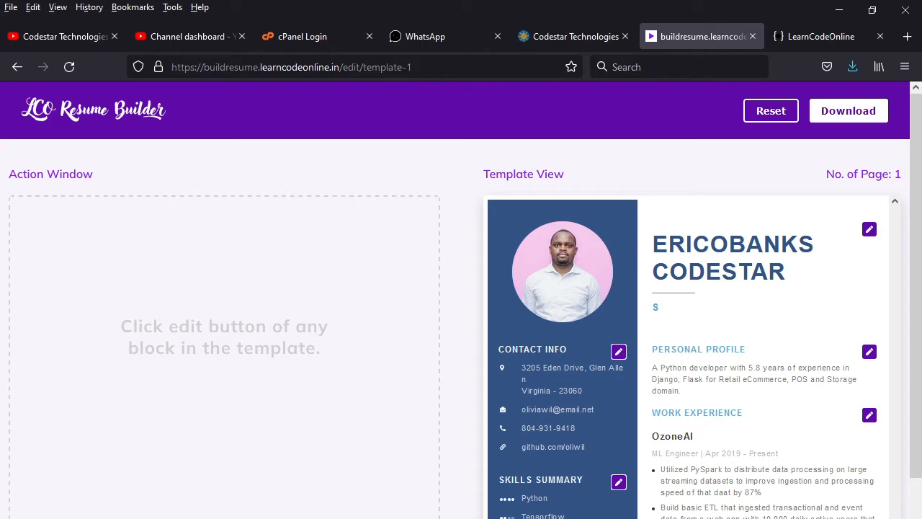
Step: In the header's Full Name and Job Role form, complete the Job Role as 'Software engineer'
{"action": "left_click", "coordinate": [619, 353]}
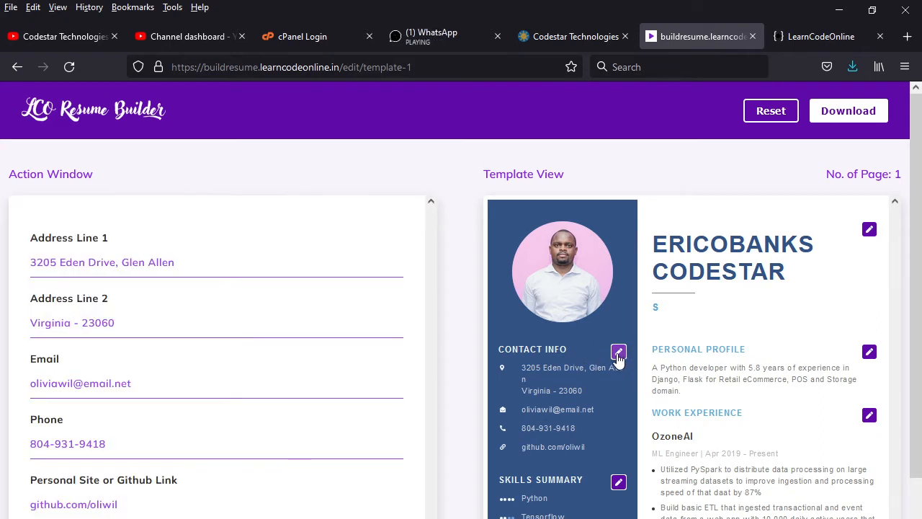
{"action": "left_click", "coordinate": [869, 231]}
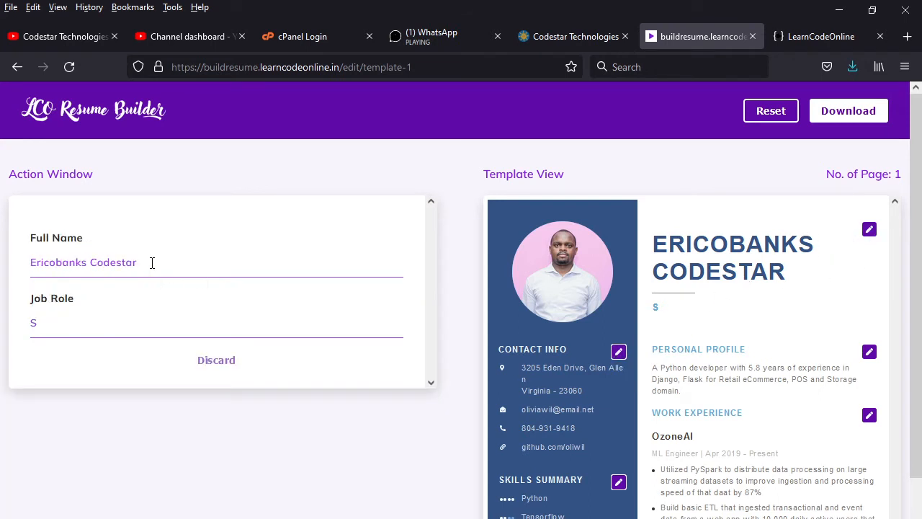
{"action": "left_click", "coordinate": [60, 329]}
{"action": "type", "text": "S"}
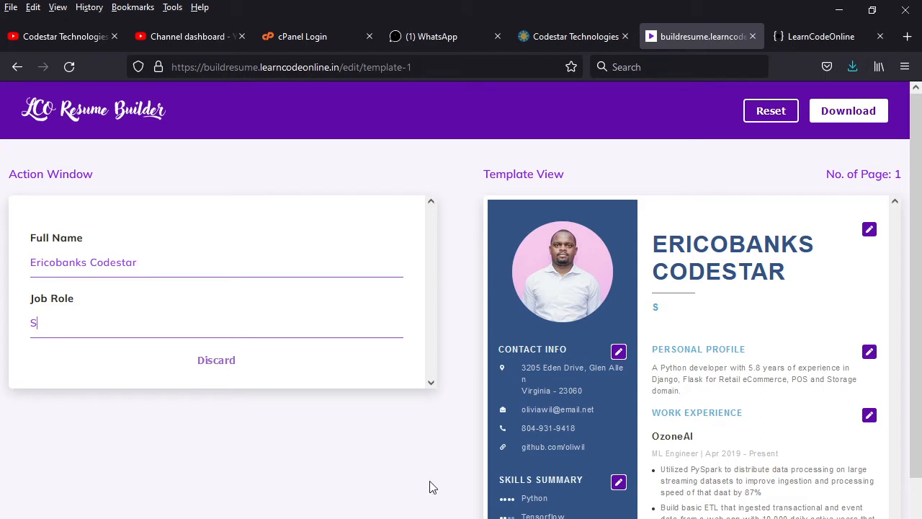
{"action": "type", "text": "oftware"}
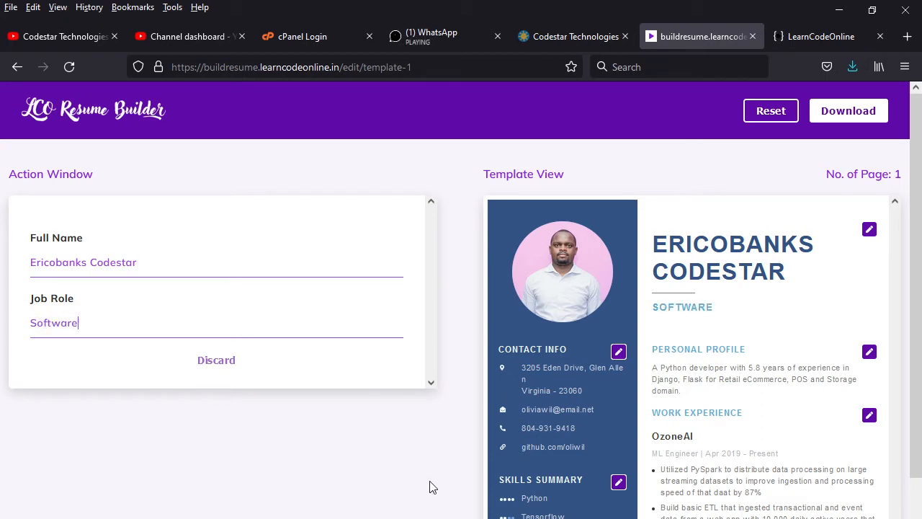
{"action": "type", "text": " engineer"}
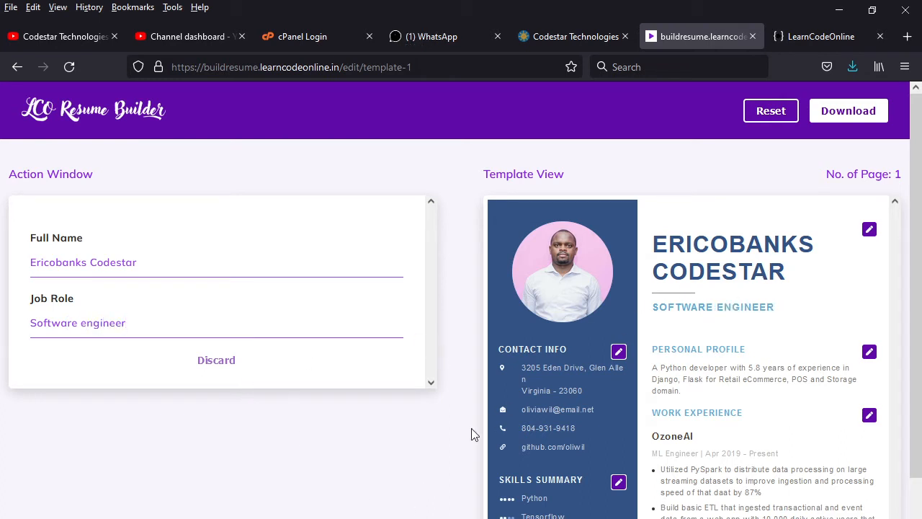
Step: Replace Address Line 1 with 'Thika Kiandutu' and Address Line 2 with 'Kibera Karen'
{"action": "left_click", "coordinate": [619, 351]}
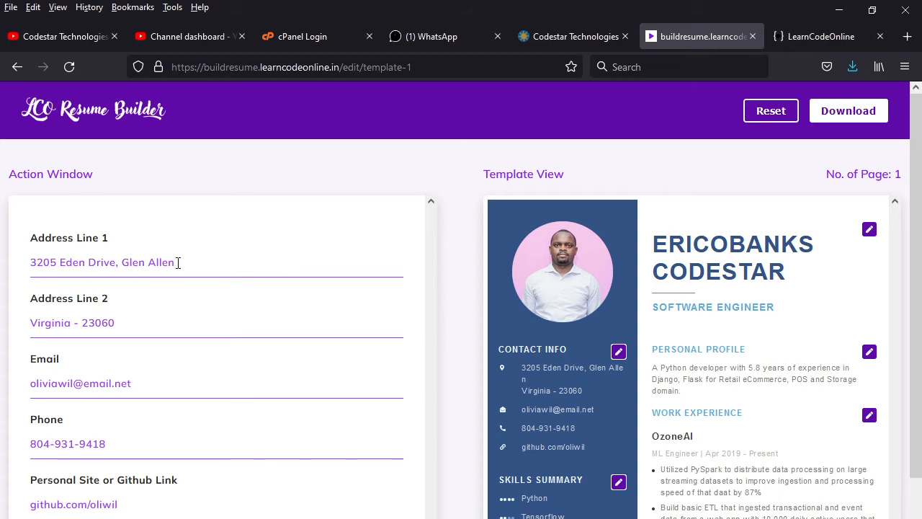
{"action": "left_click_drag", "start_coordinate": [180, 262], "coordinate": [25, 263]}
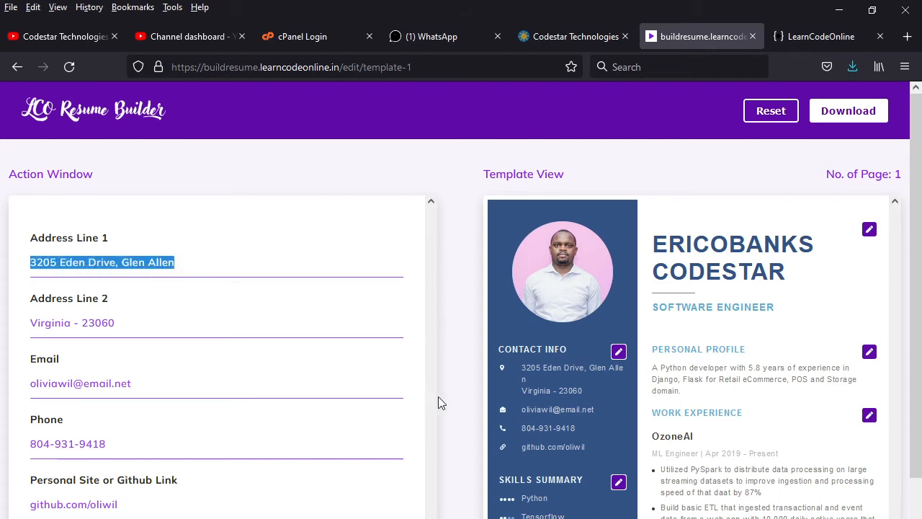
{"action": "type", "text": "Thika"}
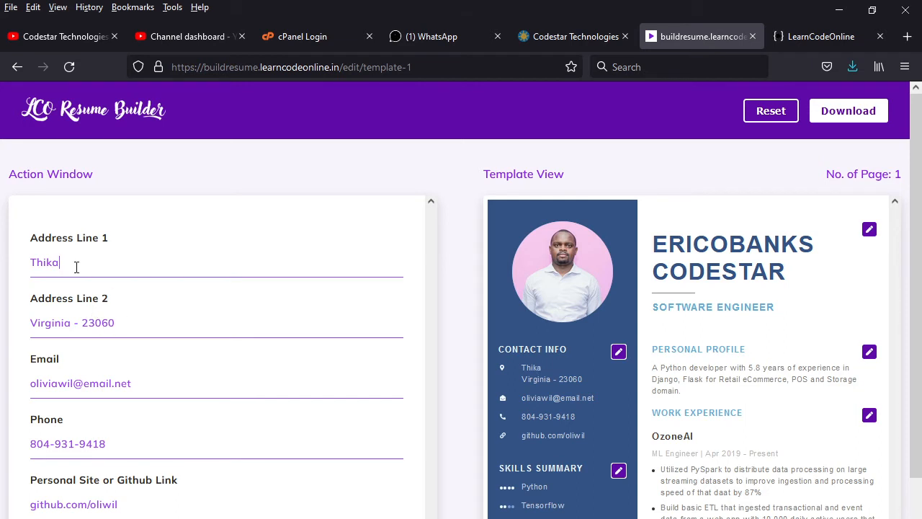
{"action": "type", "text": "Kiandutu"}
{"action": "left_click_drag", "start_coordinate": [62, 263], "coordinate": [13, 264]}
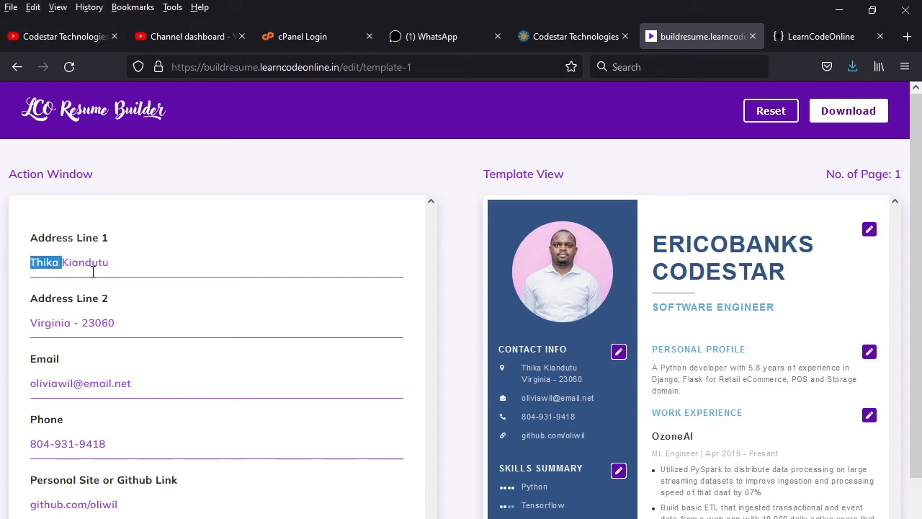
{"action": "key", "text": "BackSpace"}
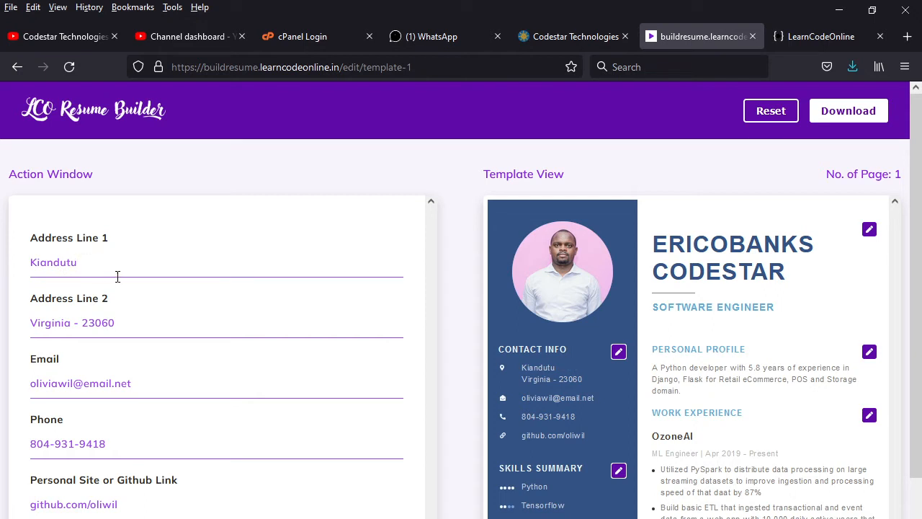
{"action": "key", "text": "ctrl+z"}
{"action": "left_click_drag", "start_coordinate": [125, 325], "coordinate": [20, 321]}
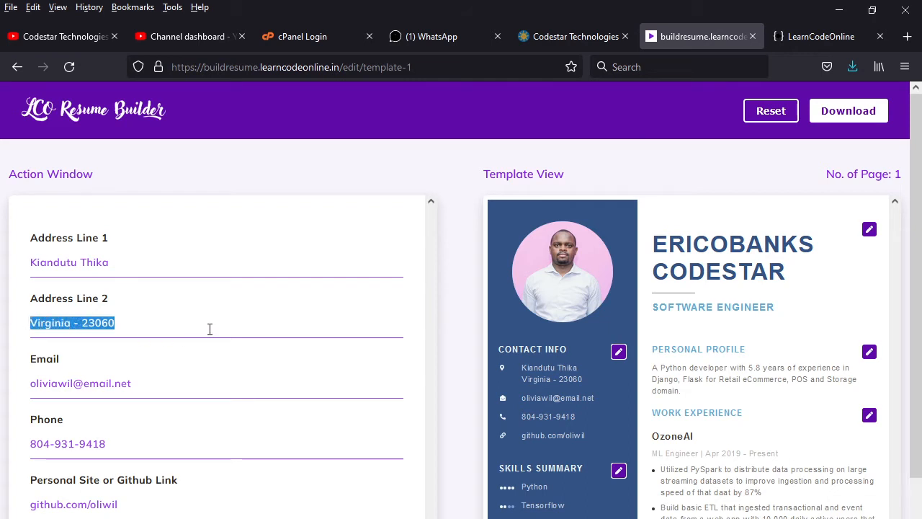
{"action": "key", "text": "BackSpace"}
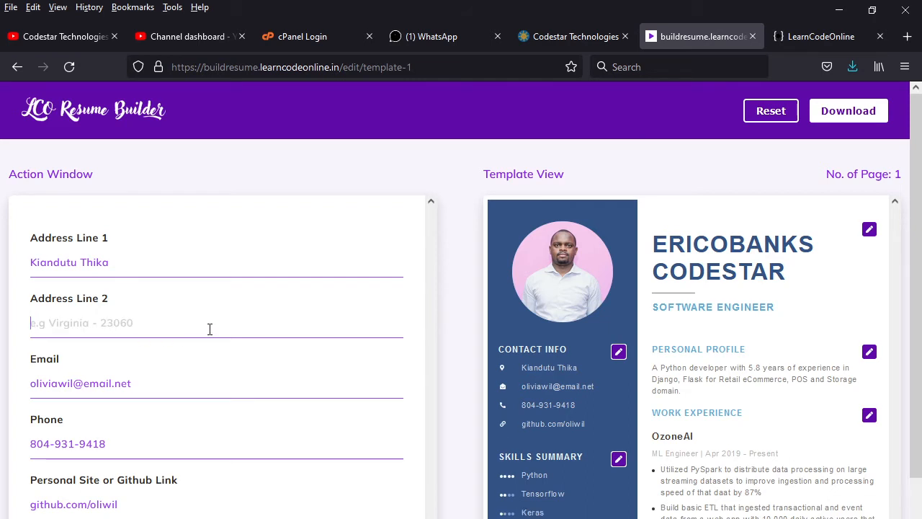
{"action": "type", "text": "Ki"}
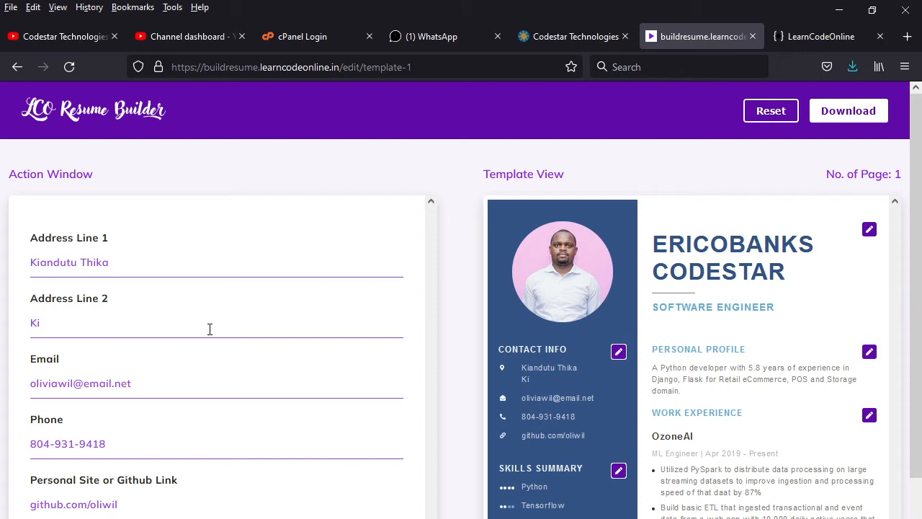
{"action": "type", "text": "bera Karen"}
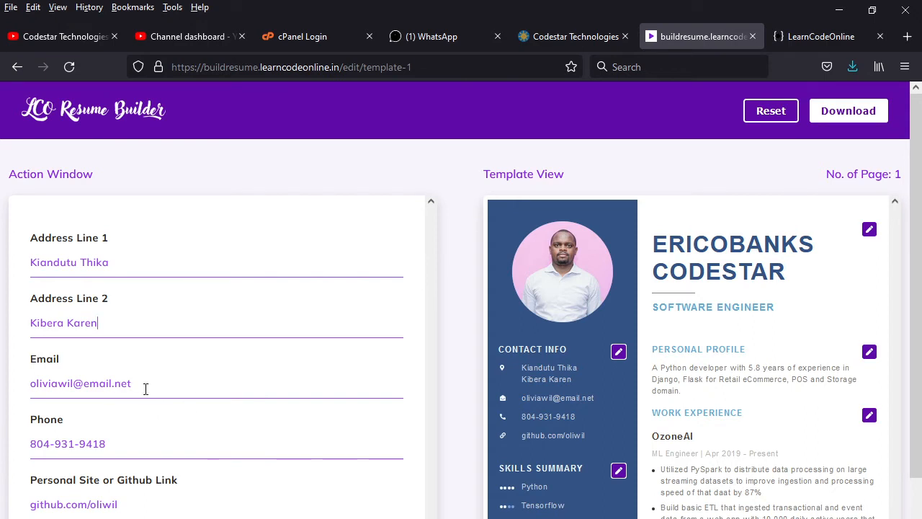
Step: Replace the Email field with the company's Codestar contact address
{"action": "left_click_drag", "start_coordinate": [74, 383], "coordinate": [3, 384]}
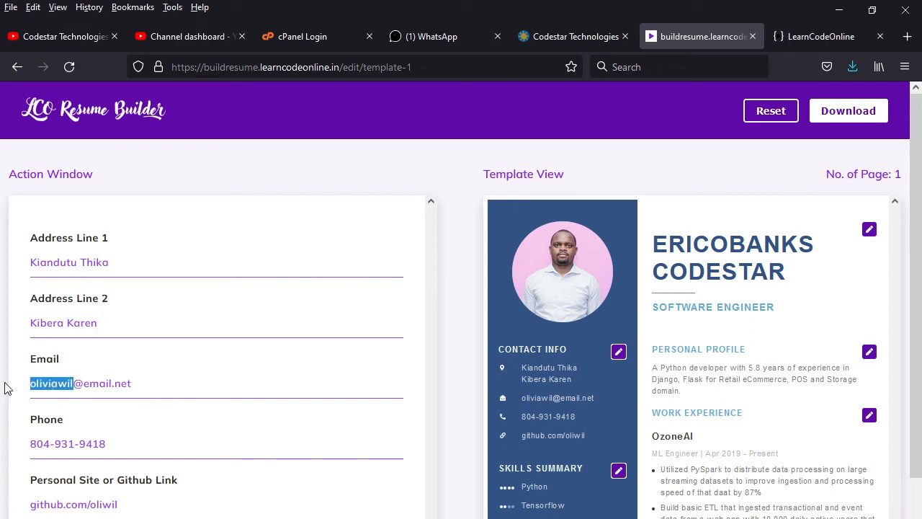
{"action": "type", "text": "c"}
{"action": "key", "text": "BackSpace"}
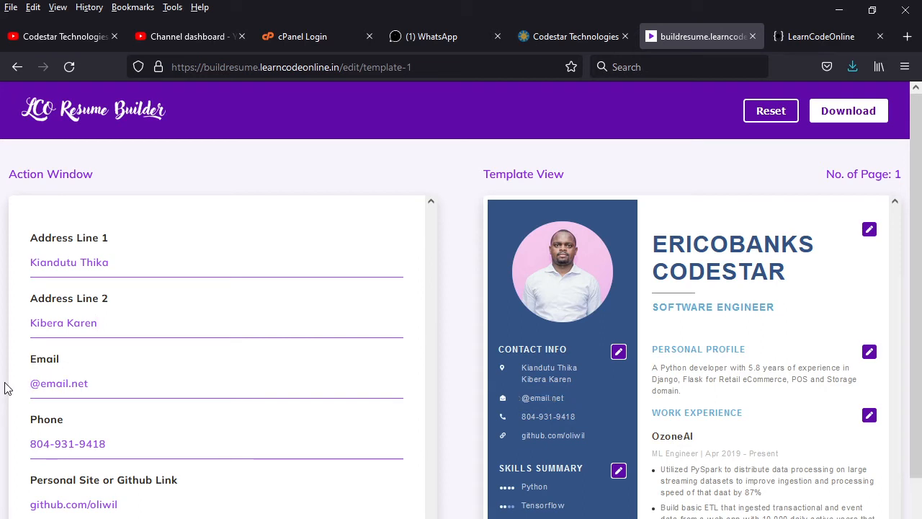
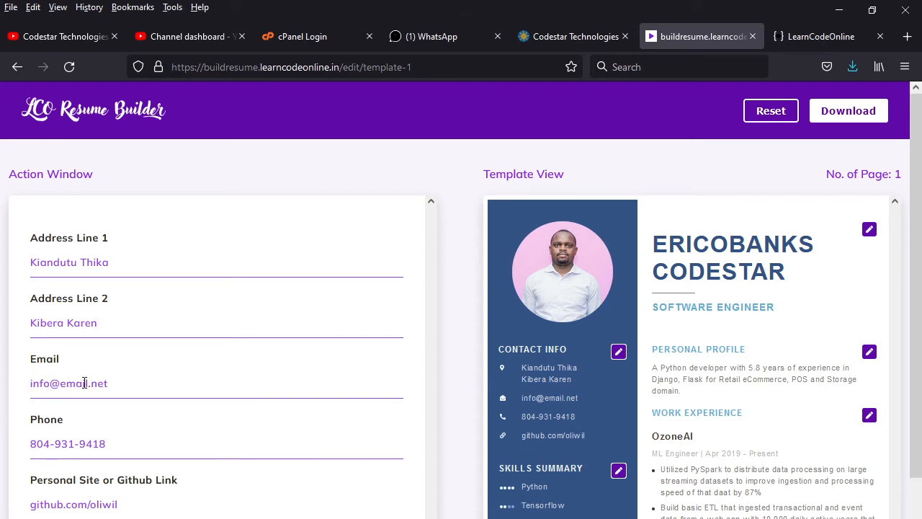
{"action": "left_click_drag", "start_coordinate": [87, 385], "coordinate": [61, 388]}
{"action": "type", "text": "codestar"}
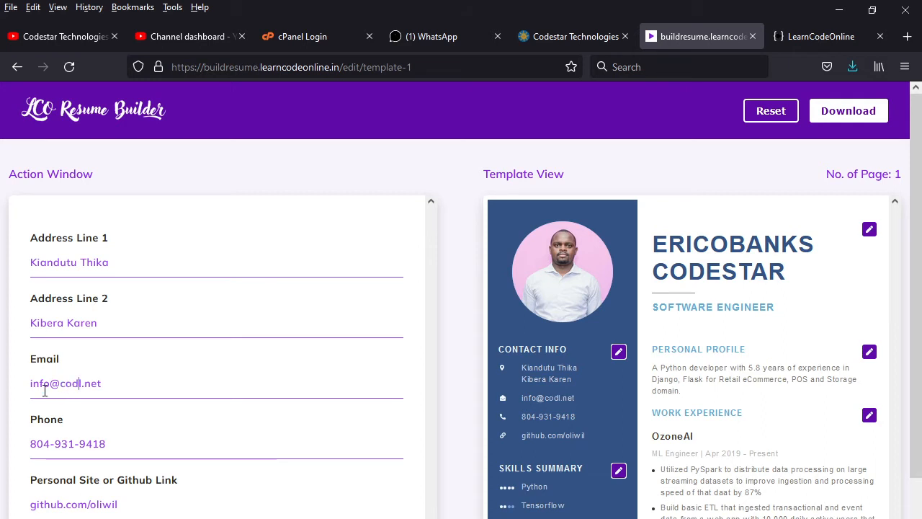
{"action": "key", "text": "BackSpace"}
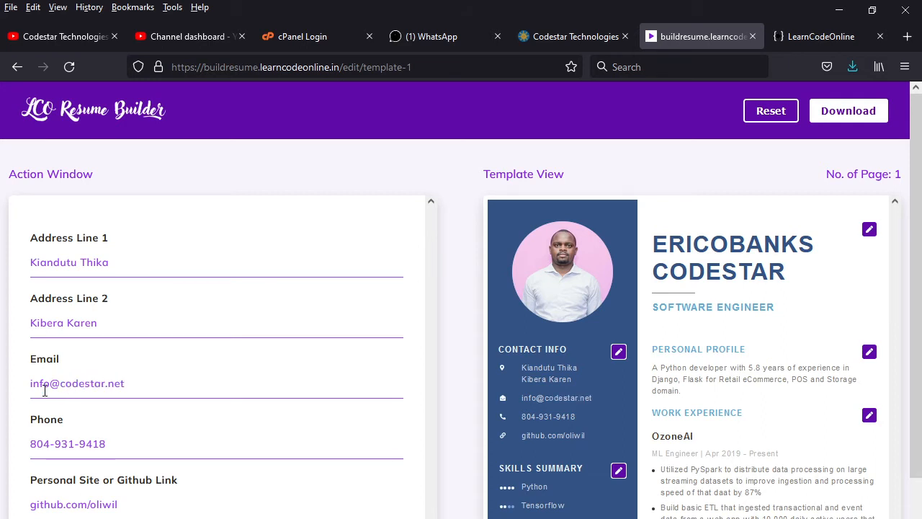
{"action": "left_click", "coordinate": [175, 388]}
{"action": "key", "text": "BackSpace"}
{"action": "key", "text": "BackSpace"}
{"action": "key", "text": "BackSpace"}
{"action": "type", "text": "co.ke"}
{"action": "left_click_drag", "start_coordinate": [110, 445], "coordinate": [1, 456]}
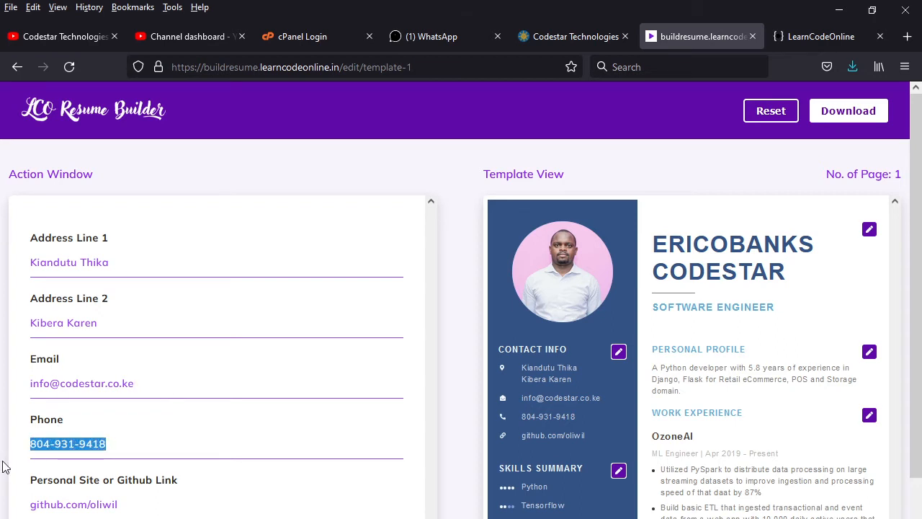
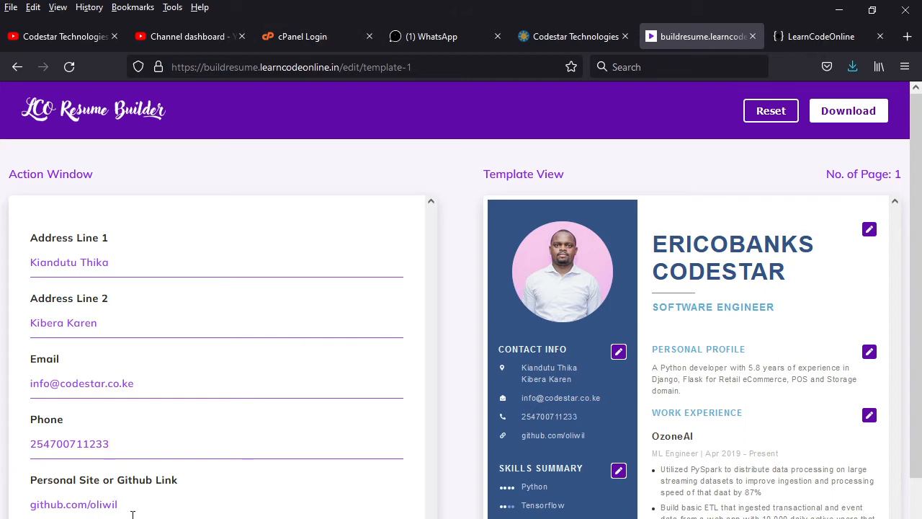
{"action": "left_click_drag", "start_coordinate": [133, 504], "coordinate": [3, 510]}
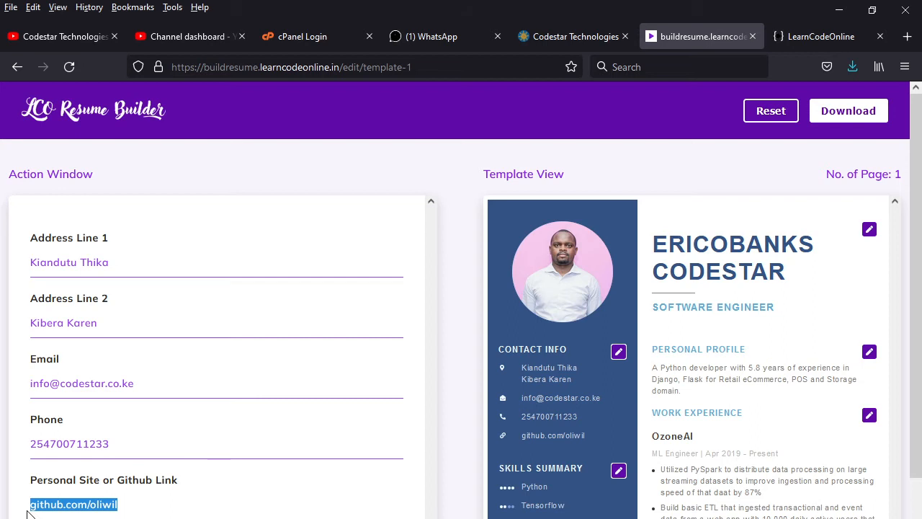
{"action": "type", "text": "www"}
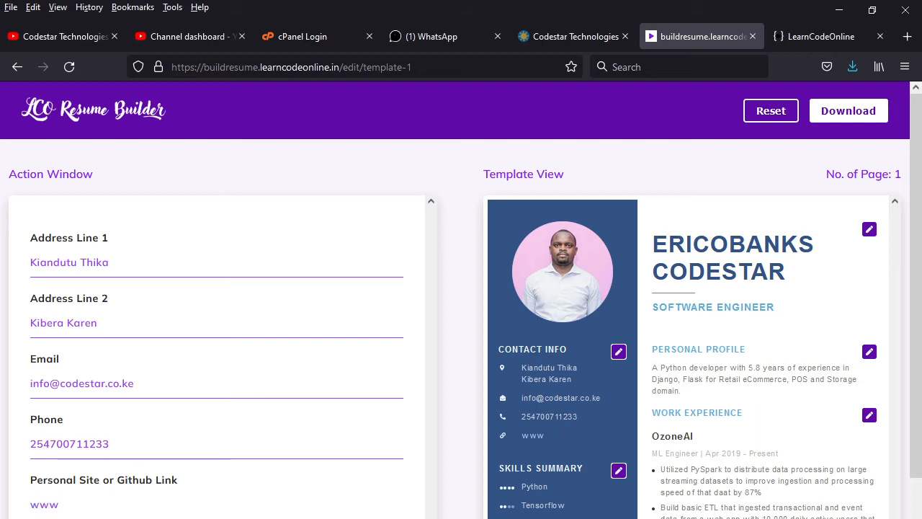
{"action": "type", "text": ".codestar.co.ke"}
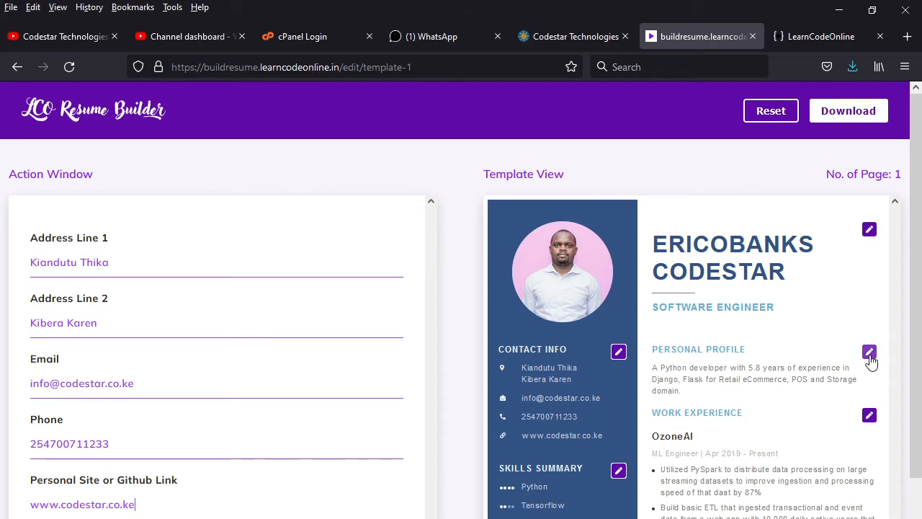
Step: Open the work experience block and look over its title and organisation fields
{"action": "left_click", "coordinate": [869, 415]}
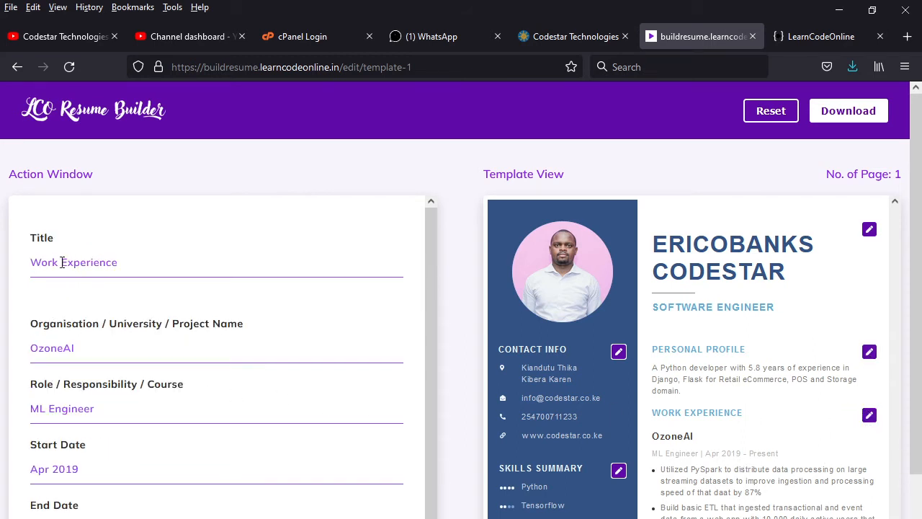
{"action": "left_click", "coordinate": [115, 263]}
{"action": "left_click", "coordinate": [80, 353]}
{"action": "scroll", "coordinate": [107, 426], "scroll_direction": "down", "scroll_amount": 3}
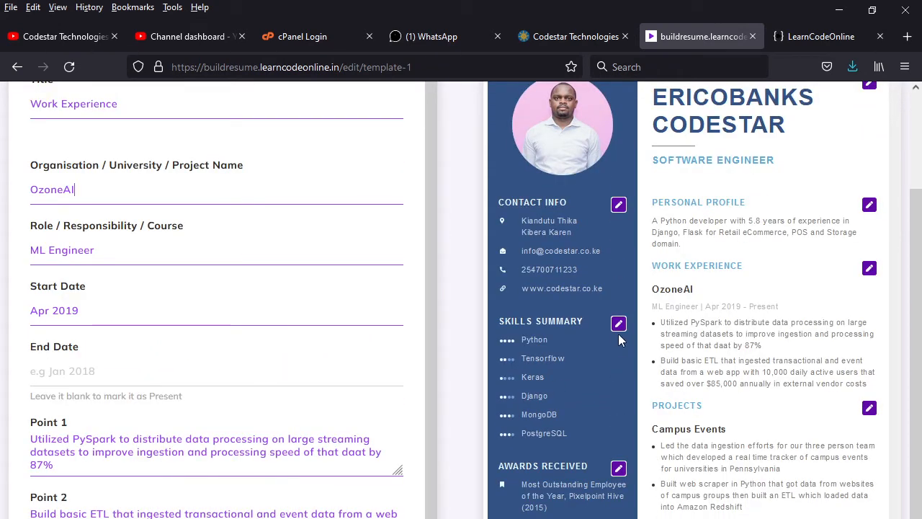
Step: Open the skills summary and change the second skill from Tensorflow to Php
{"action": "left_click", "coordinate": [619, 326]}
{"action": "scroll", "coordinate": [144, 346], "scroll_direction": "up", "scroll_amount": 3}
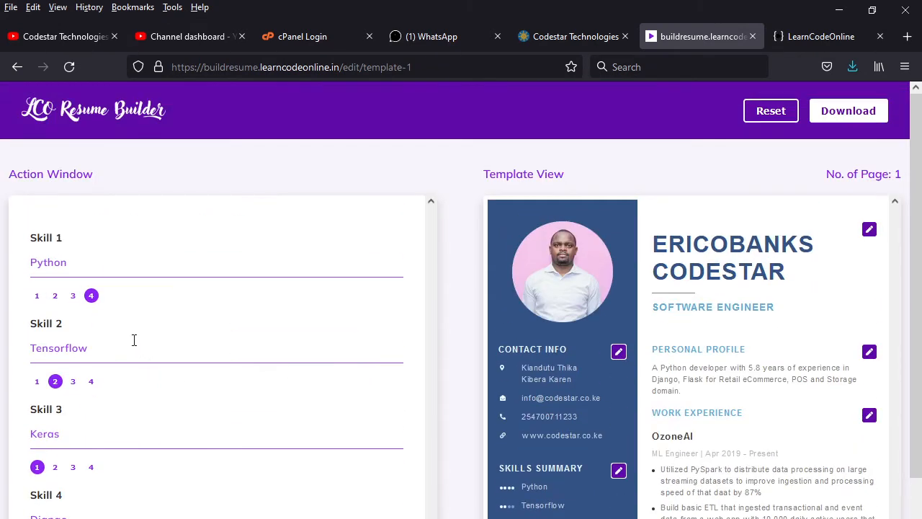
{"action": "left_click_drag", "start_coordinate": [95, 349], "coordinate": [1, 326]}
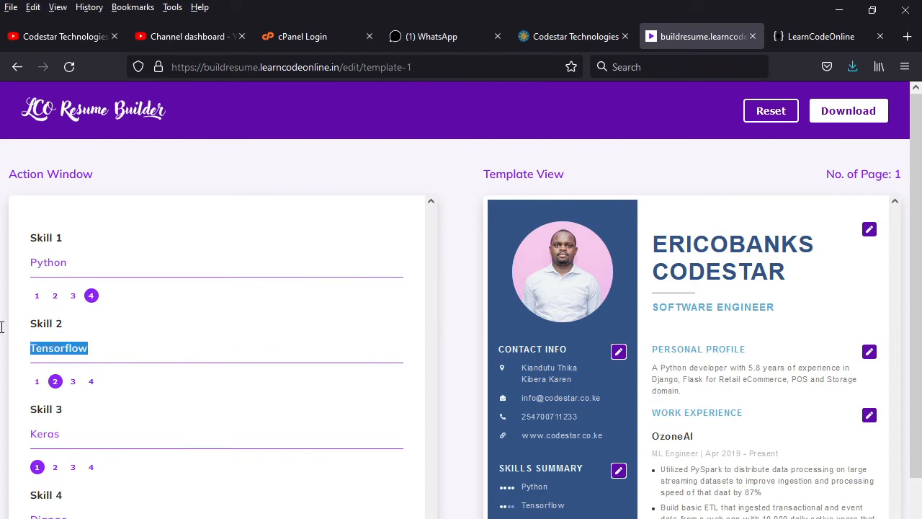
{"action": "type", "text": "Ph"}
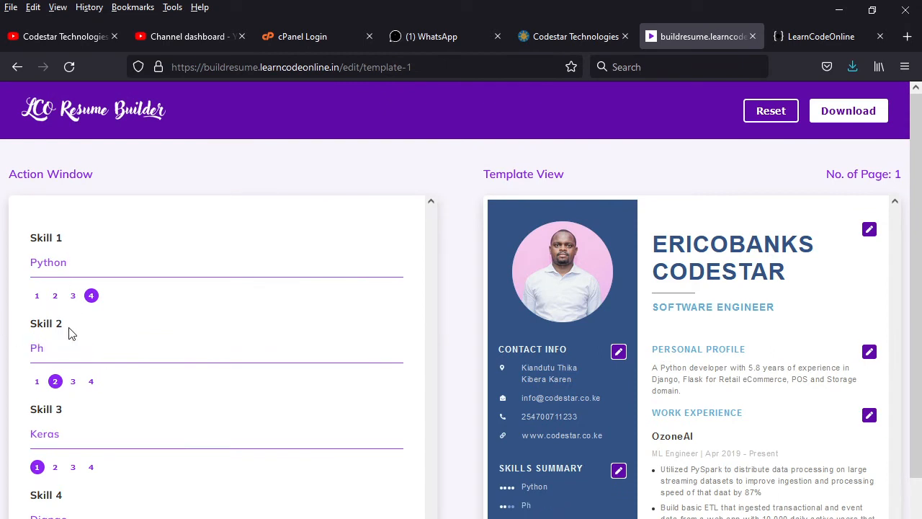
{"action": "key", "text": "BackSpace"}
{"action": "type", "text": "P"}
{"action": "key", "text": "BackSpace"}
{"action": "type", "text": "hp"}
Step: Replace the remaining skills with Javascript, Java, Mysql and React
{"action": "double_click", "coordinate": [50, 436]}
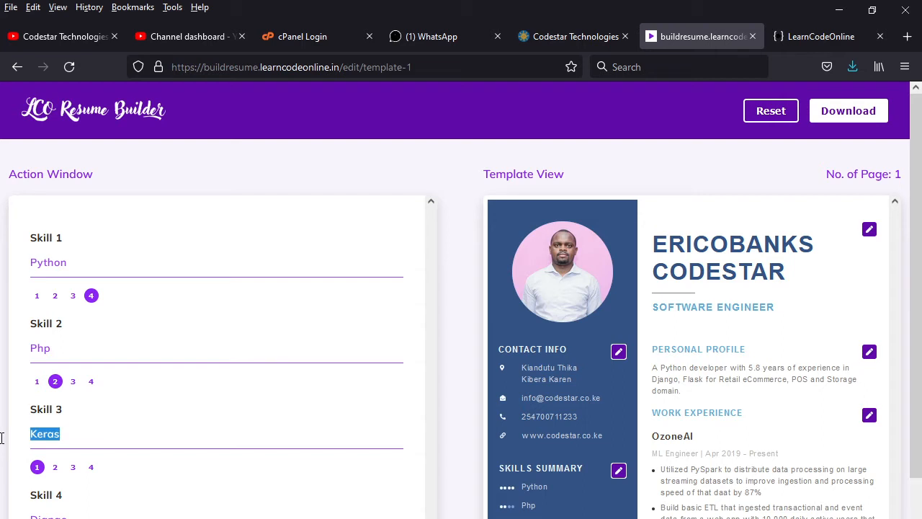
{"action": "key", "text": "BackSpace"}
{"action": "type", "text": "Javasc"}
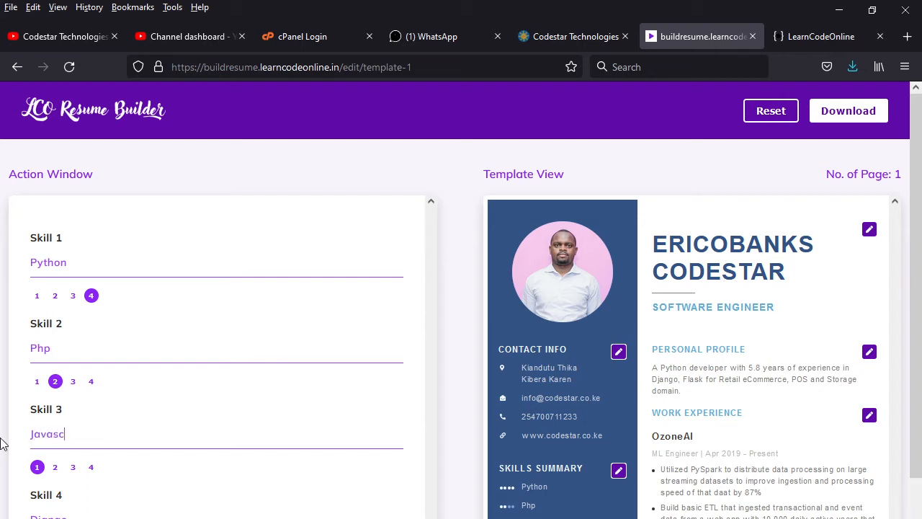
{"action": "type", "text": "ript"}
{"action": "scroll", "coordinate": [161, 391], "scroll_direction": "down", "scroll_amount": 2}
{"action": "left_click_drag", "start_coordinate": [78, 449], "coordinate": [2, 448]}
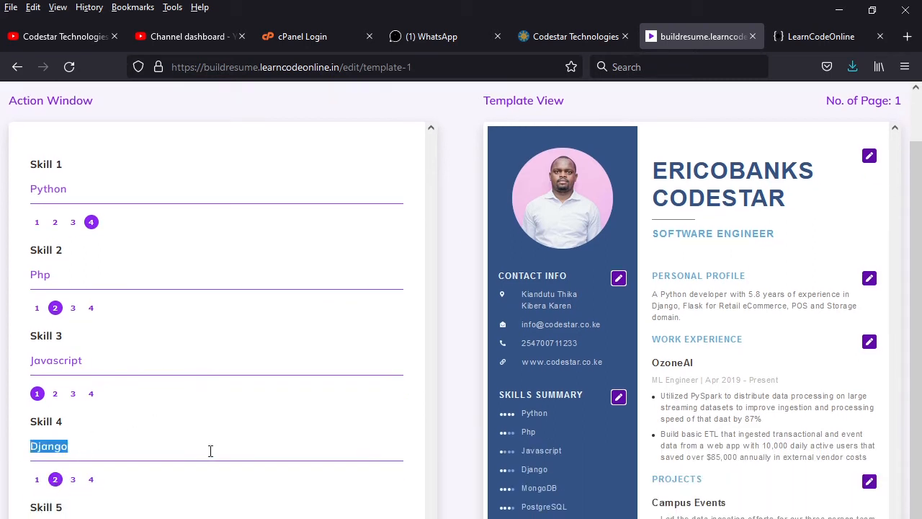
{"action": "type", "text": "Java"}
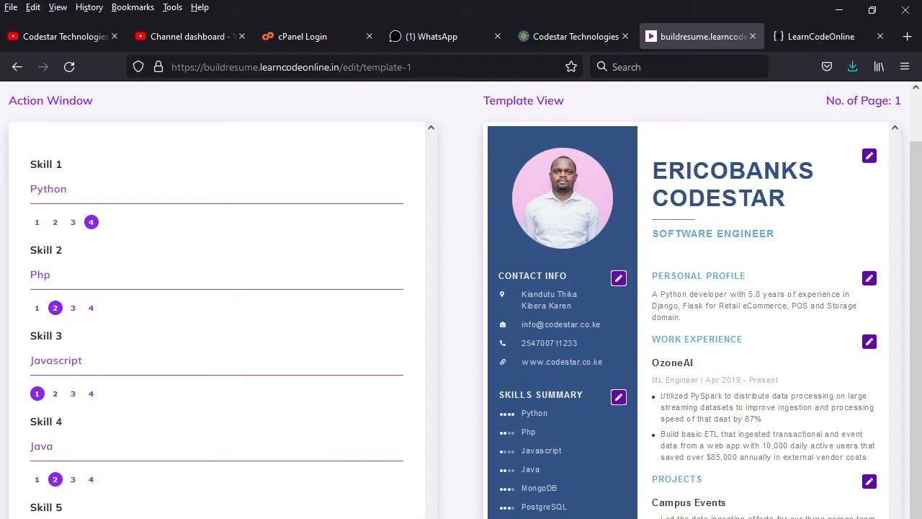
{"action": "type", "text": "My"}
{"action": "type", "text": "R"}
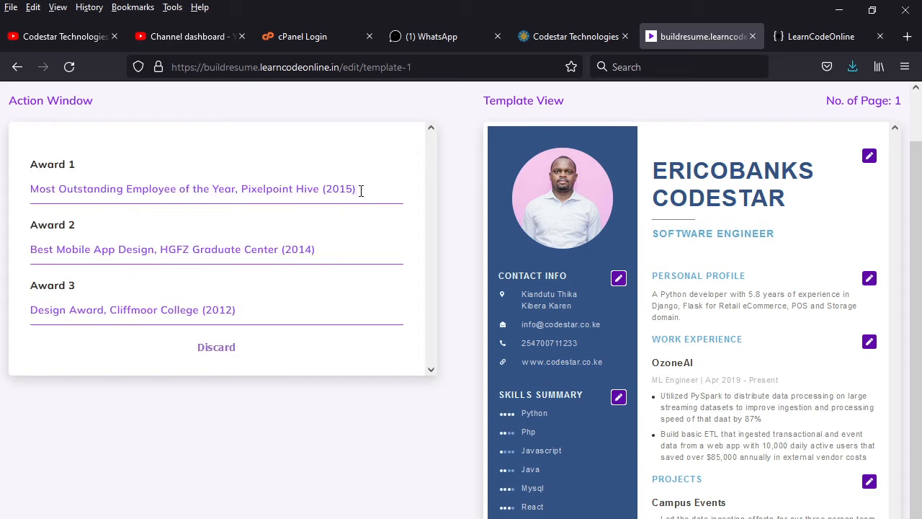
Step: Replace Award 1's text with 'Best runs up 2020 ICT KENYA HACKERTHON'
{"action": "left_click_drag", "start_coordinate": [361, 189], "coordinate": [6, 186]}
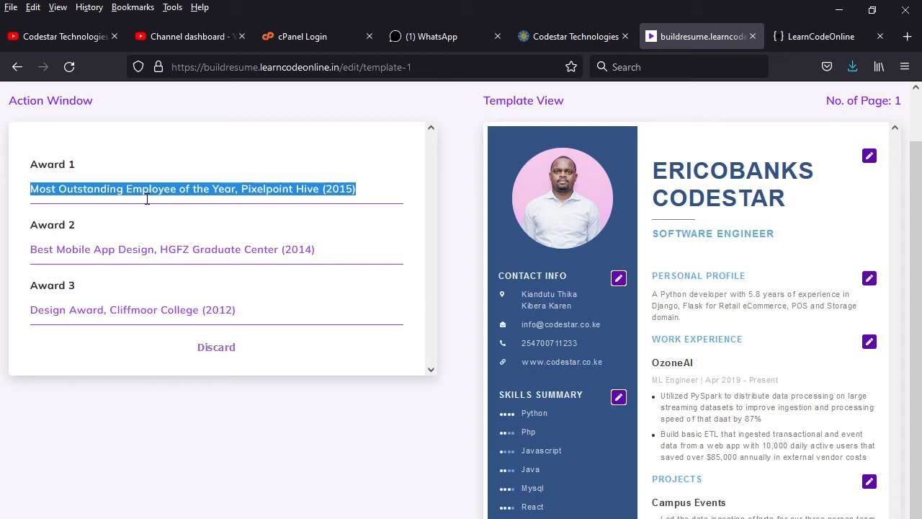
{"action": "type", "text": "Best"}
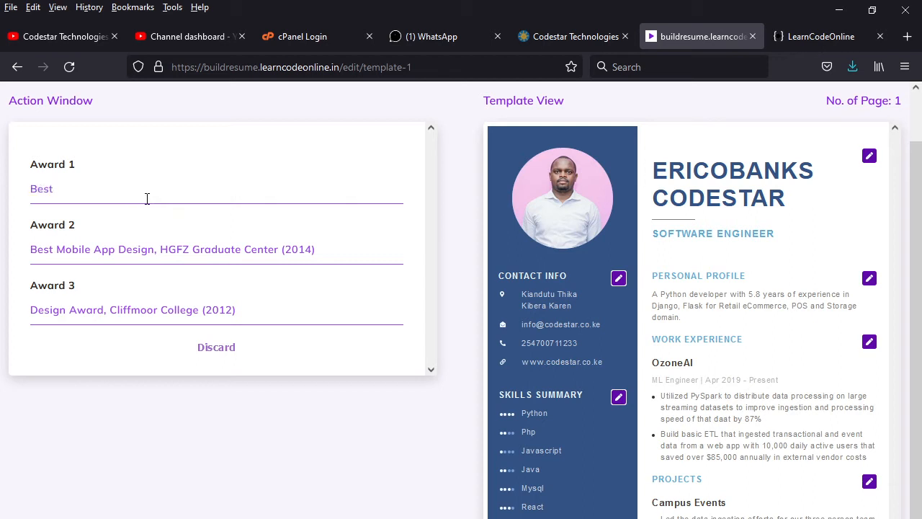
{"action": "type", "text": " runs up 2020"}
{"action": "type", "text": "ICT KENYA HACK"}
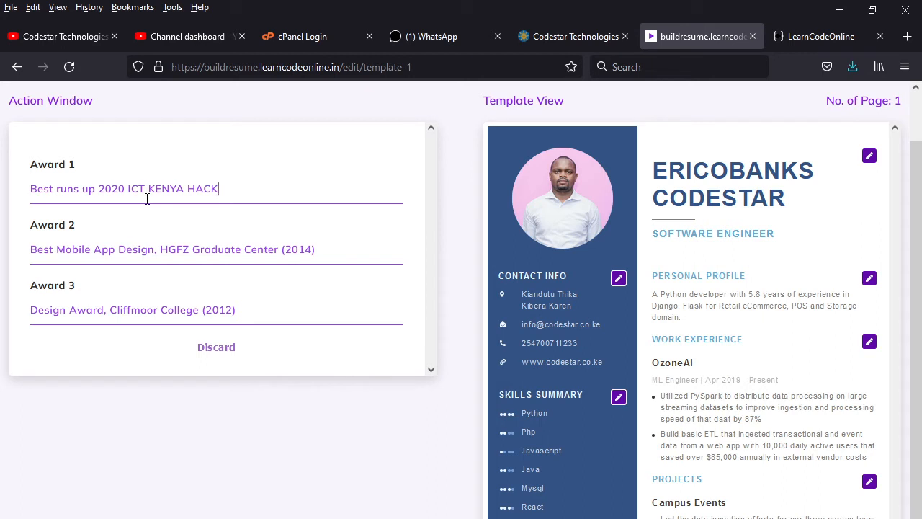
{"action": "type", "text": "ERTHON"}
Step: Replace the Award 2 entry with 'Best web app 2018'
{"action": "left_click", "coordinate": [345, 249]}
{"action": "left_click_drag", "start_coordinate": [308, 253], "coordinate": [23, 279]}
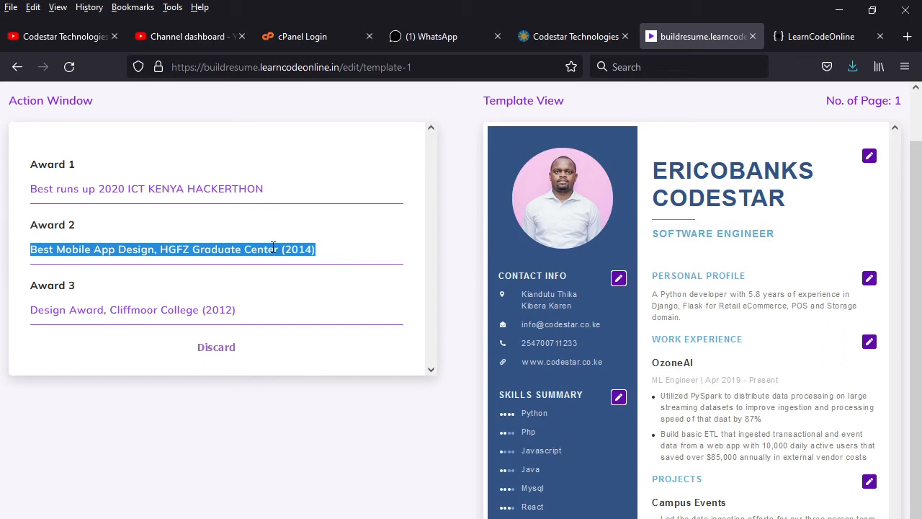
{"action": "key", "text": "BackSpace"}
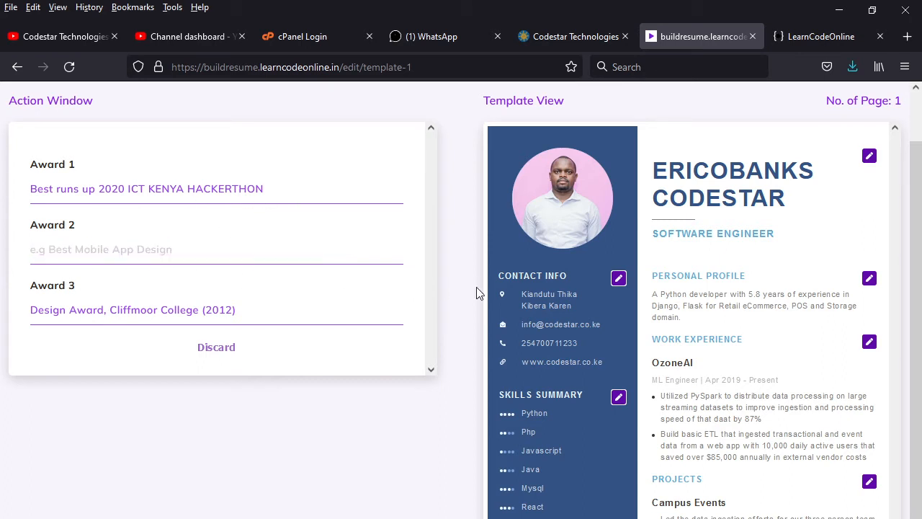
{"action": "type", "text": "tHE"}
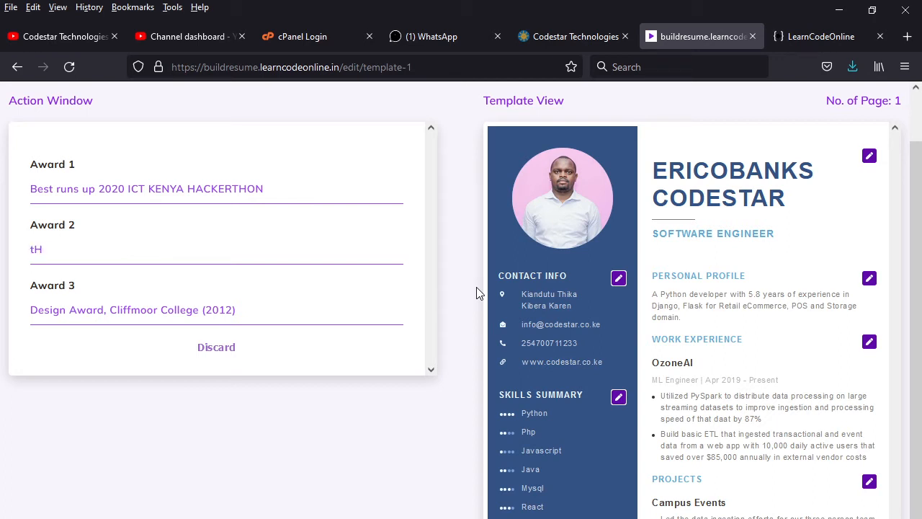
{"action": "key", "text": "BackSpace"}
{"action": "key", "text": "BackSpace"}
{"action": "key", "text": "BackSpace"}
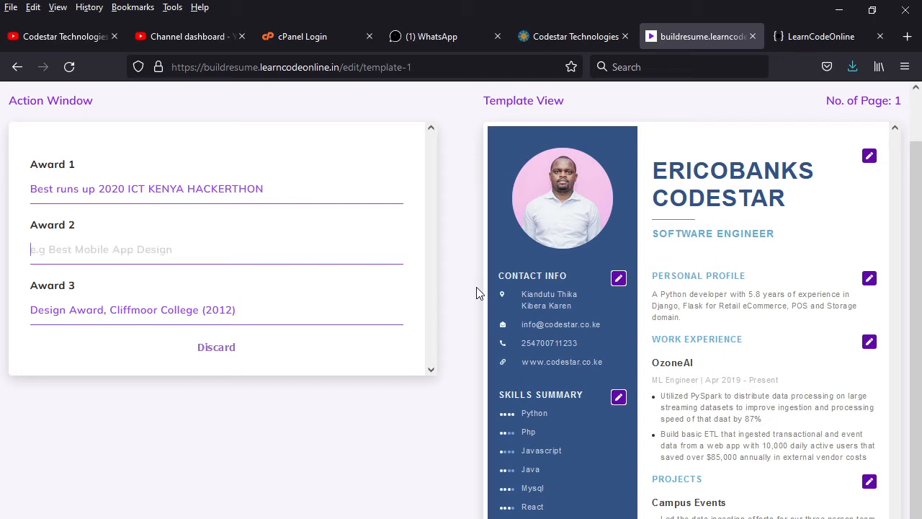
{"action": "type", "text": "Best"}
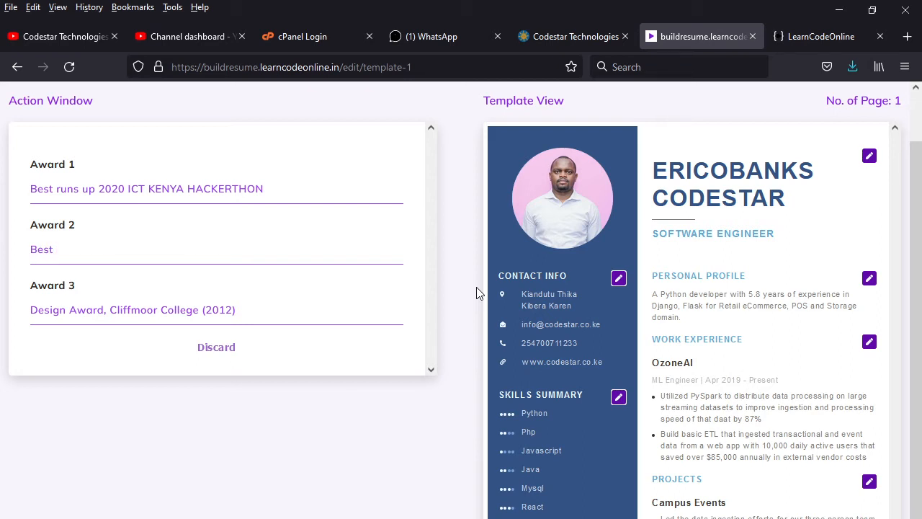
{"action": "type", "text": "web app 2018"}
Step: Replace the Award 3 entry with 'Best IoT system 2016'
{"action": "left_click_drag", "start_coordinate": [241, 314], "coordinate": [30, 315]}
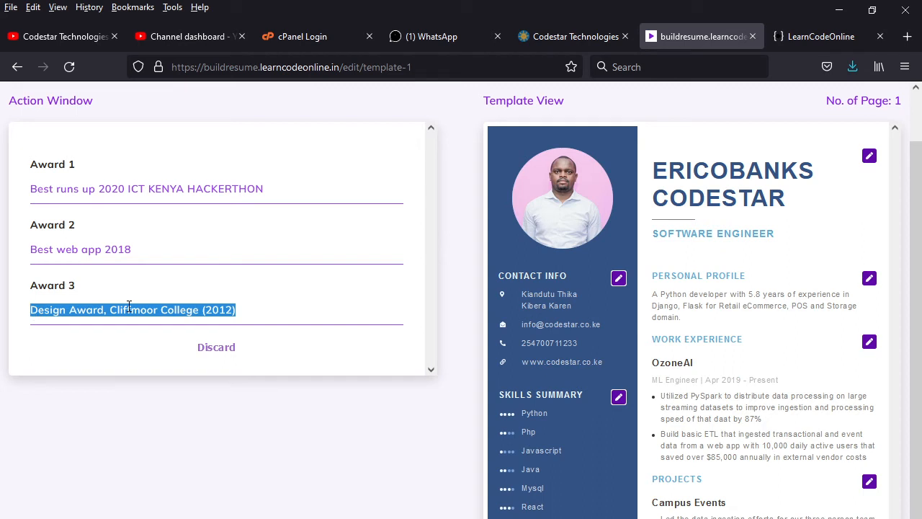
{"action": "key", "text": "BackSpace"}
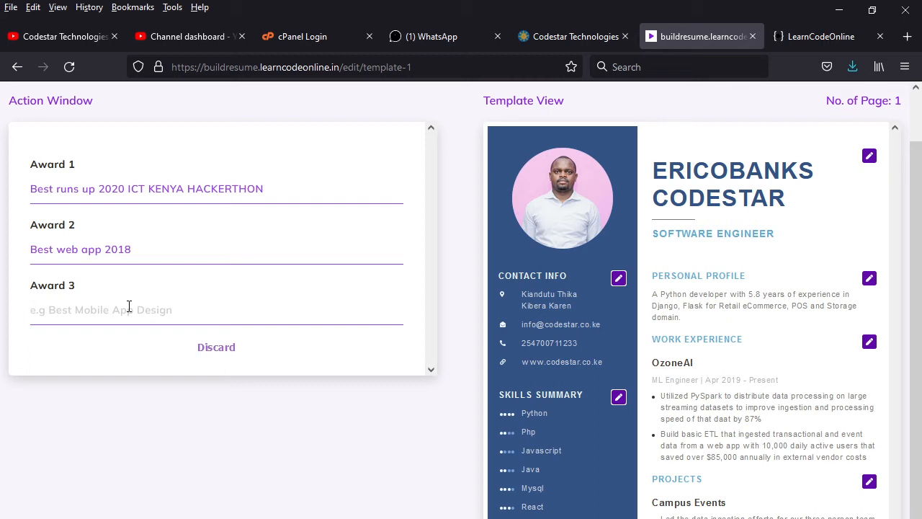
{"action": "type", "text": "BEST"}
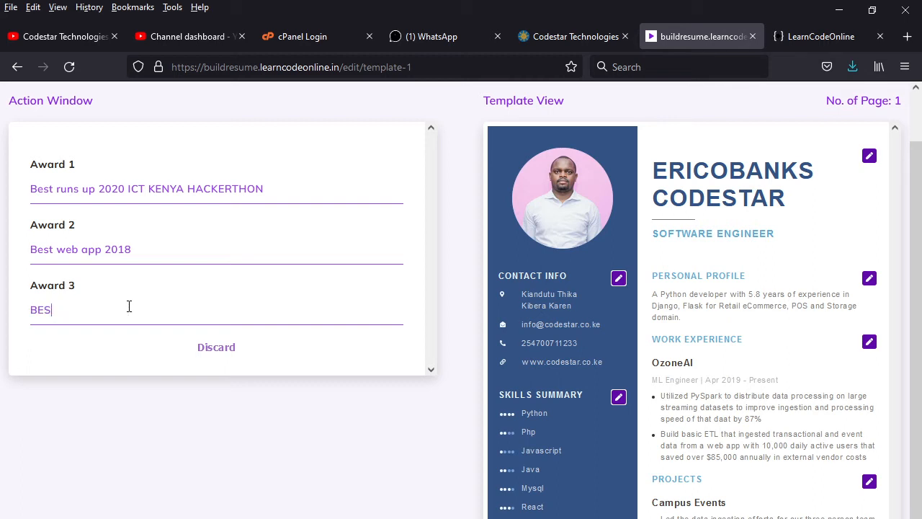
{"action": "key", "text": "BackSpace"}
{"action": "key", "text": "BackSpace"}
{"action": "key", "text": "BackSpace"}
{"action": "type", "text": "est IoT system"}
{"action": "type", "text": "16"}
{"action": "scroll", "coordinate": [750, 462], "scroll_direction": "down", "scroll_amount": 4}
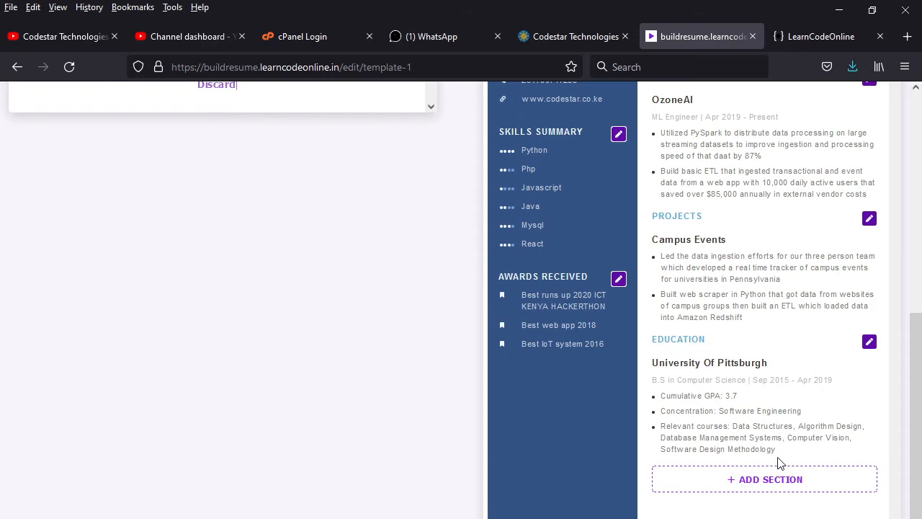
{"action": "scroll", "coordinate": [768, 453], "scroll_direction": "up", "scroll_amount": 5}
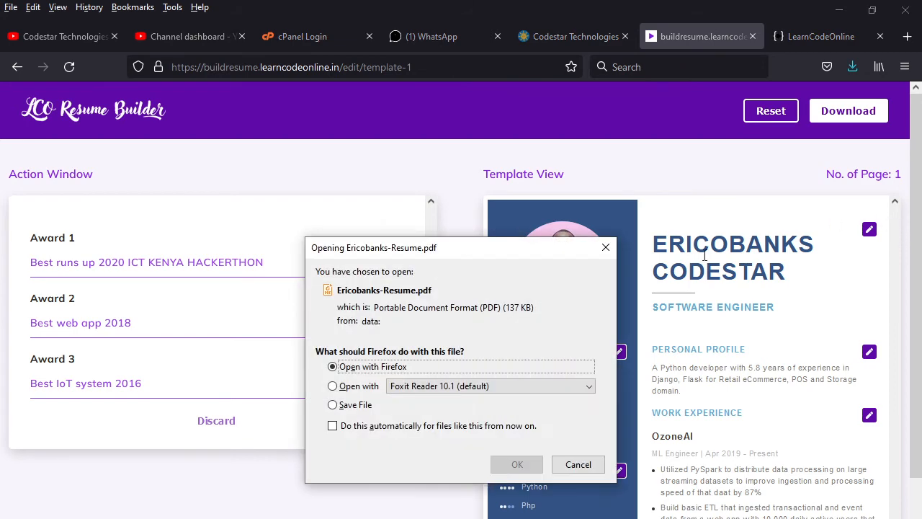
{"action": "left_click", "coordinate": [344, 405]}
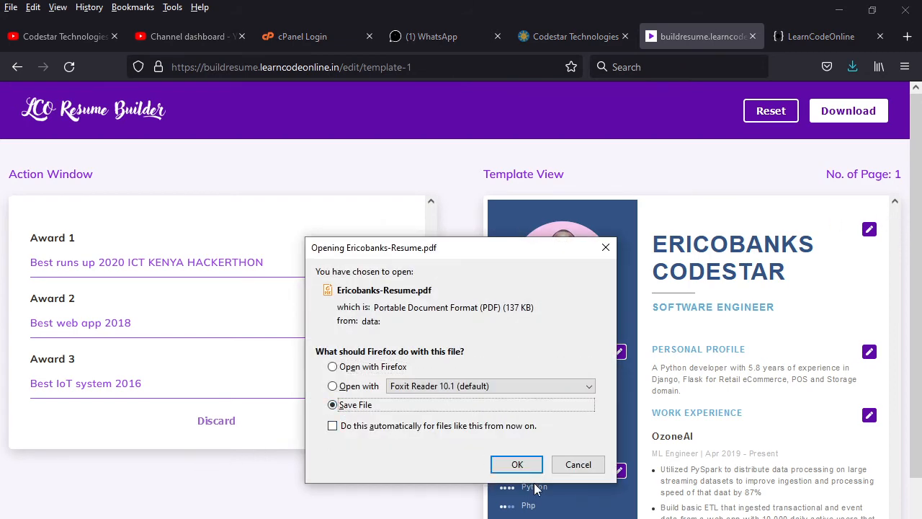
{"action": "left_click", "coordinate": [515, 464]}
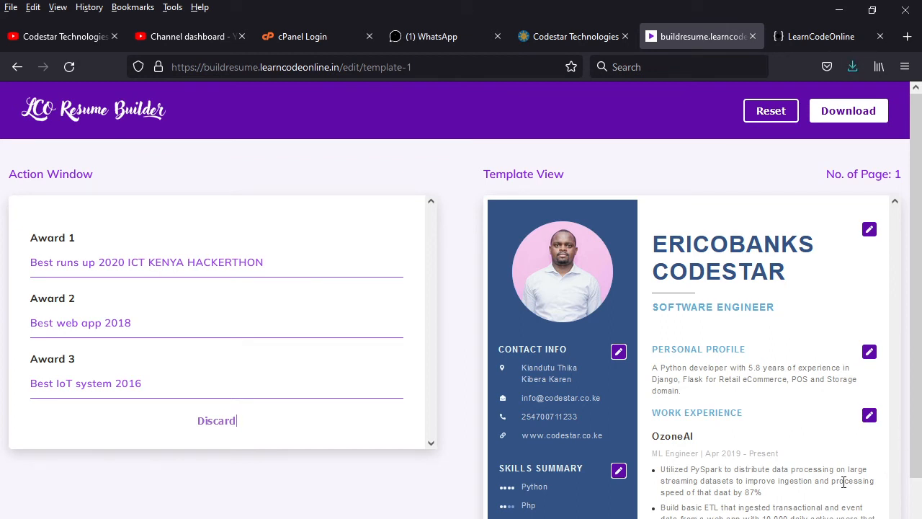
{"action": "left_click", "coordinate": [852, 66]}
{"action": "left_click", "coordinate": [634, 102]}
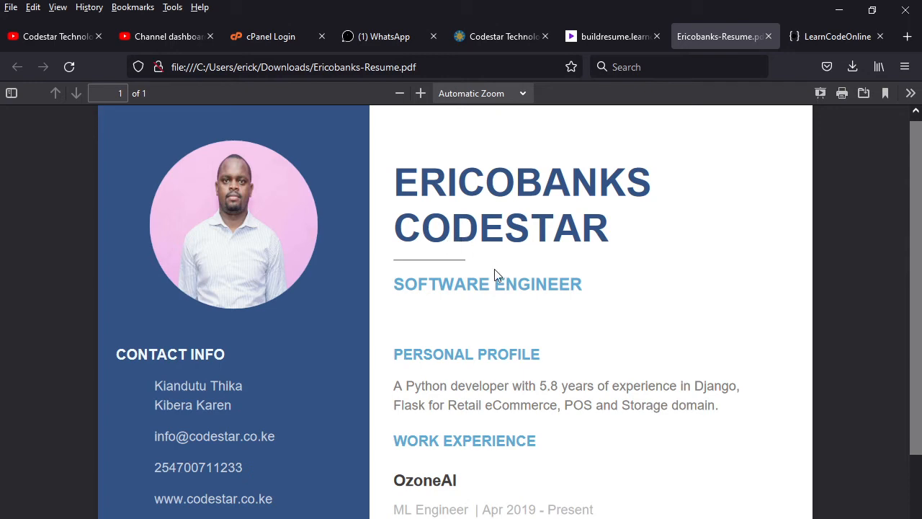
{"action": "scroll", "coordinate": [499, 364], "scroll_direction": "down", "scroll_amount": 6}
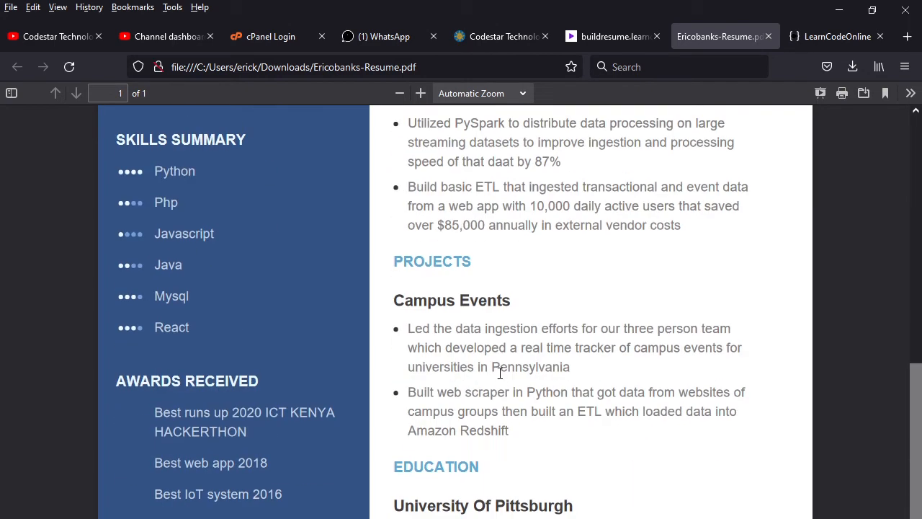
{"action": "scroll", "coordinate": [500, 372], "scroll_direction": "up", "scroll_amount": 6}
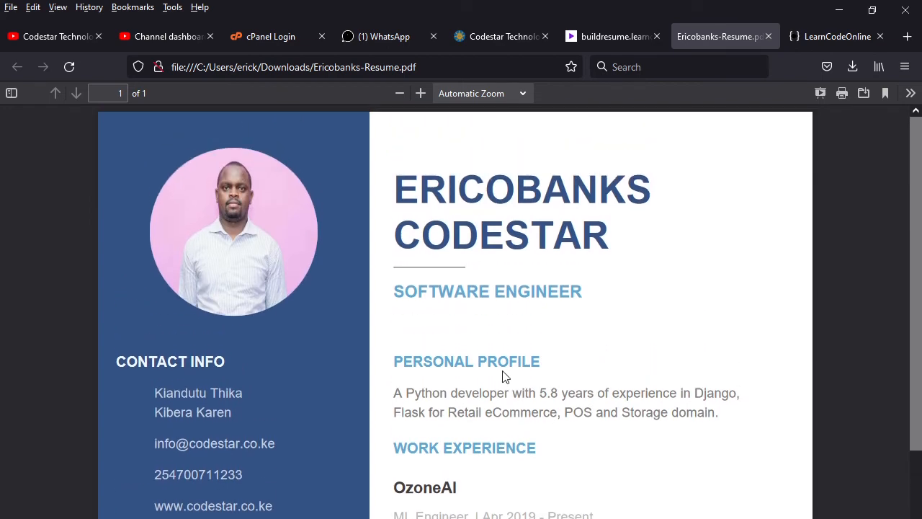
{"action": "scroll", "coordinate": [505, 376], "scroll_direction": "down", "scroll_amount": 5}
{"action": "scroll", "coordinate": [503, 380], "scroll_direction": "down", "scroll_amount": 1}
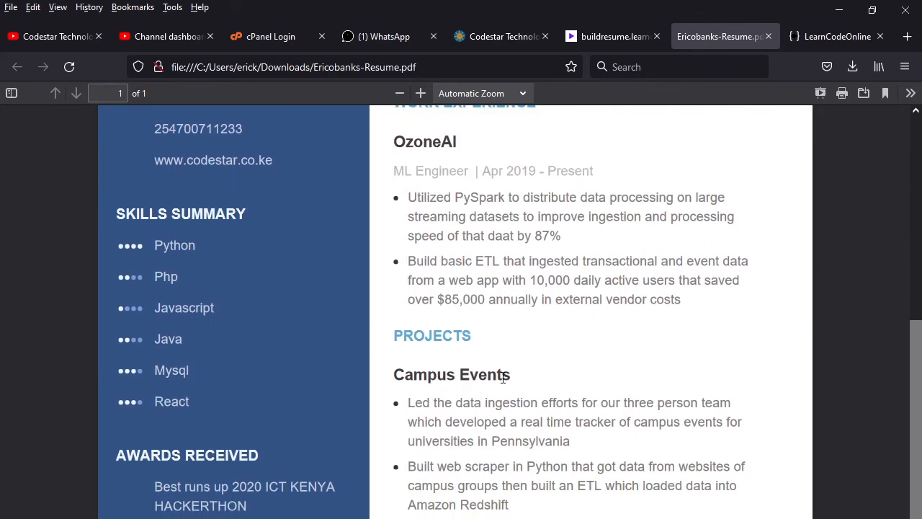
{"action": "scroll", "coordinate": [503, 378], "scroll_direction": "up", "scroll_amount": 3}
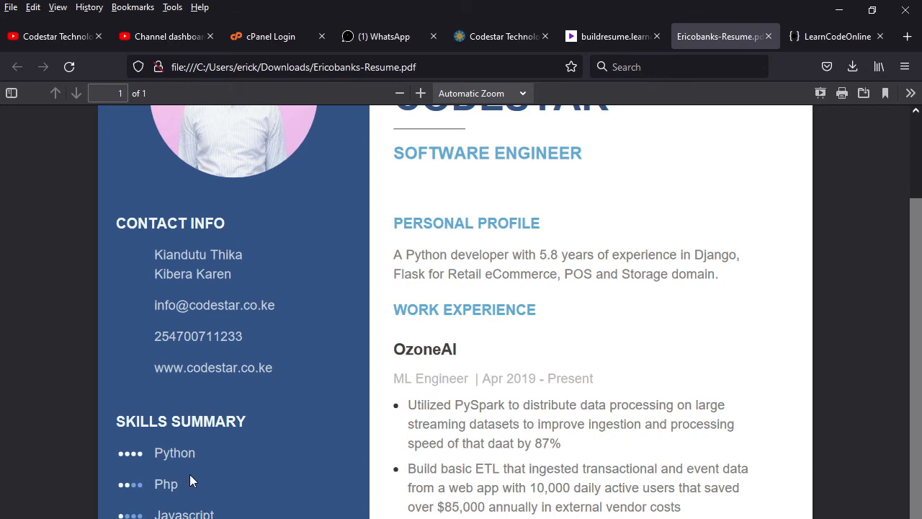
{"action": "scroll", "coordinate": [191, 479], "scroll_direction": "up", "scroll_amount": 3}
Step: Glance at the LearnCodeOnline tab, then return to the resume builder page
{"action": "left_click", "coordinate": [836, 35]}
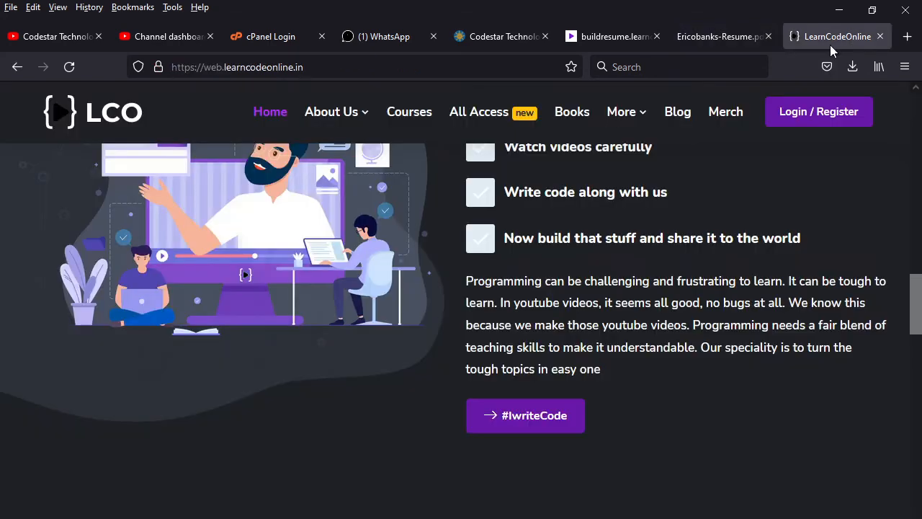
{"action": "left_click", "coordinate": [724, 37]}
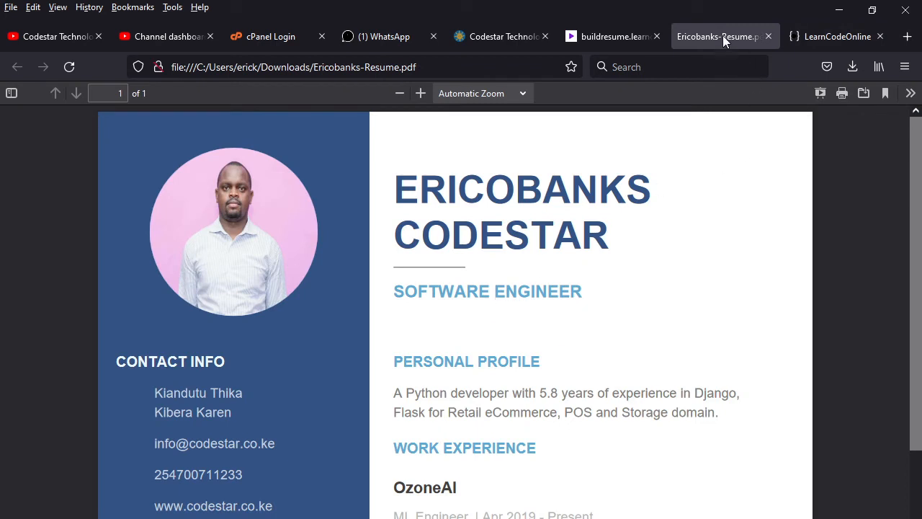
{"action": "left_click", "coordinate": [613, 37]}
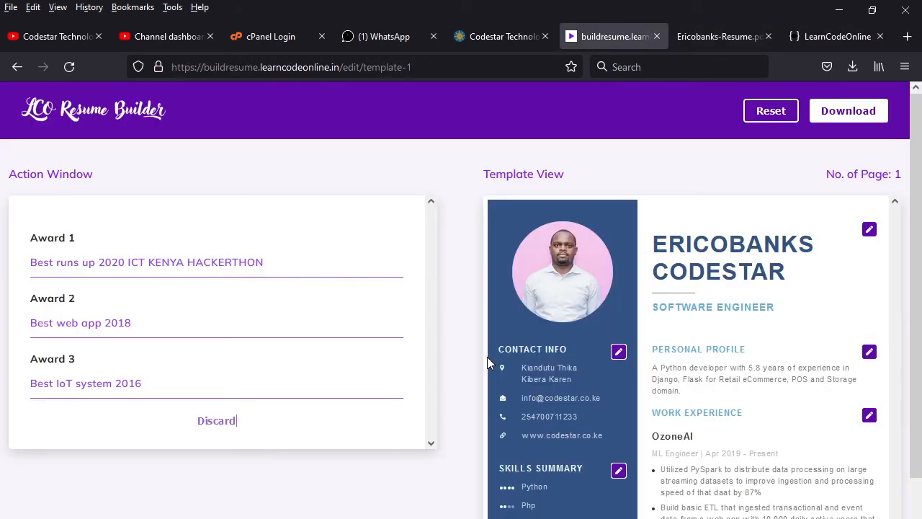
Step: In the Skills section, raise the Php and Javascript ratings to level 4
{"action": "left_click", "coordinate": [619, 470]}
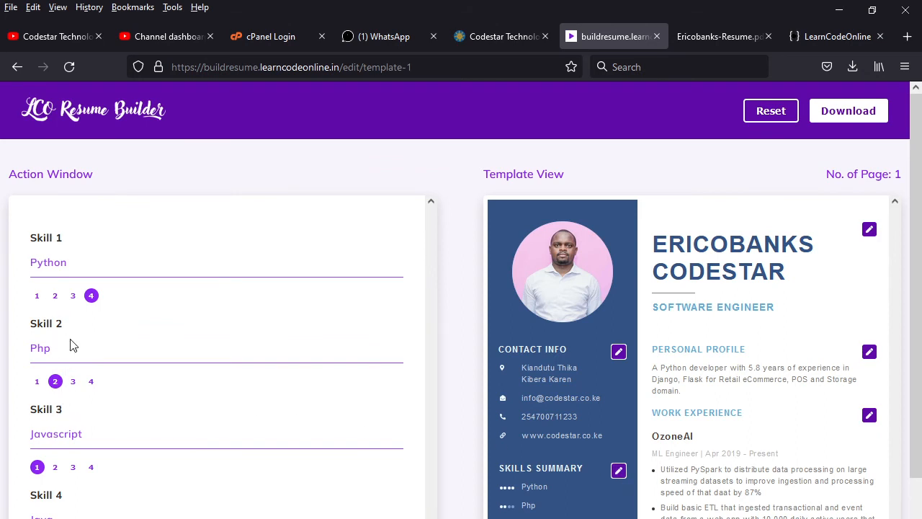
{"action": "left_click", "coordinate": [72, 383]}
{"action": "left_click", "coordinate": [73, 468]}
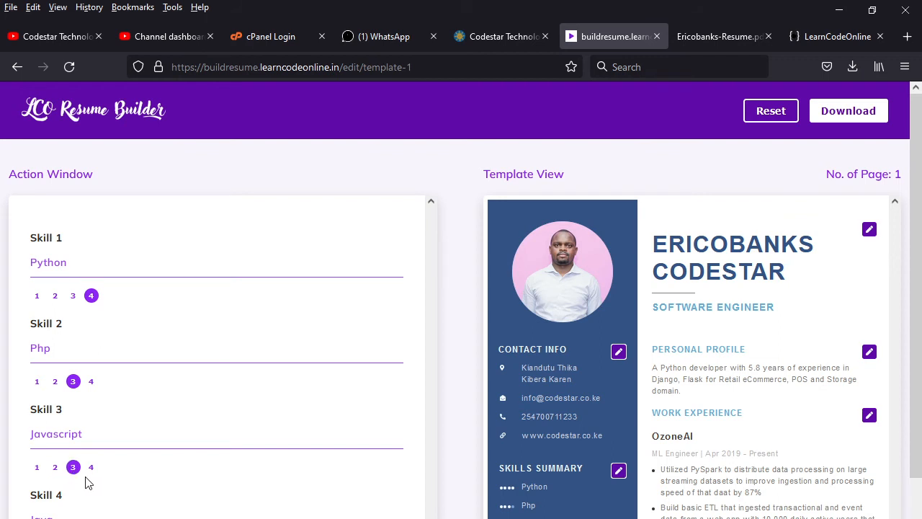
{"action": "left_click", "coordinate": [89, 469]}
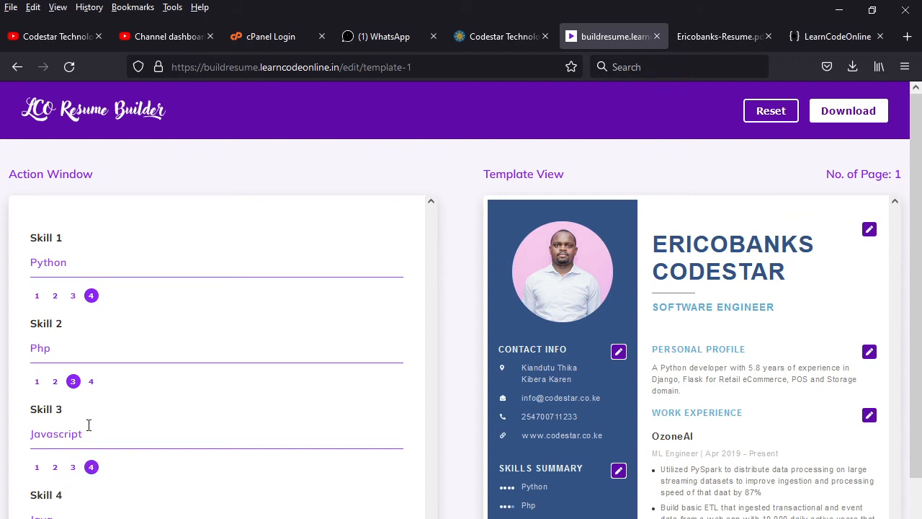
{"action": "left_click", "coordinate": [92, 383]}
{"action": "scroll", "coordinate": [105, 423], "scroll_direction": "down", "scroll_amount": 3}
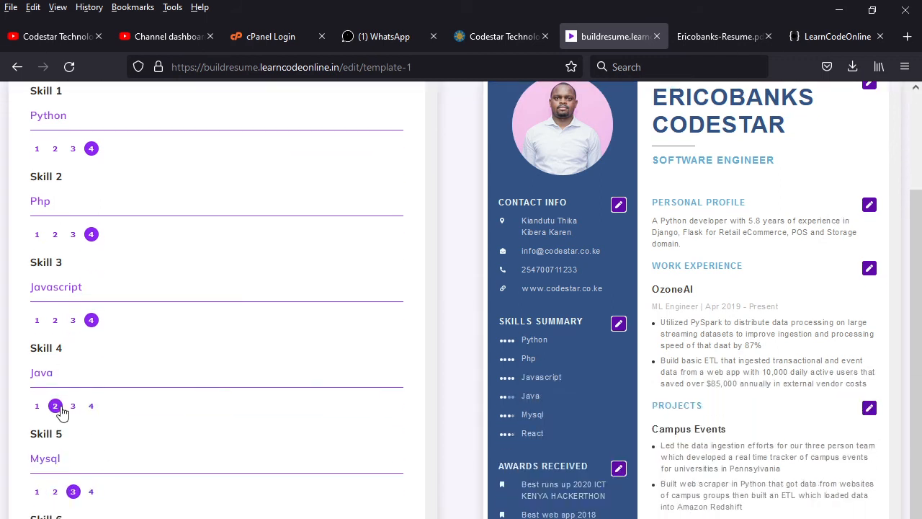
Step: Set Java to level 2 and Mysql to level 3, keeping Javascript at 4
{"action": "left_click", "coordinate": [55, 320]}
{"action": "left_click", "coordinate": [91, 321]}
{"action": "left_click", "coordinate": [73, 491]}
{"action": "scroll", "coordinate": [405, 472], "scroll_direction": "up", "scroll_amount": 3}
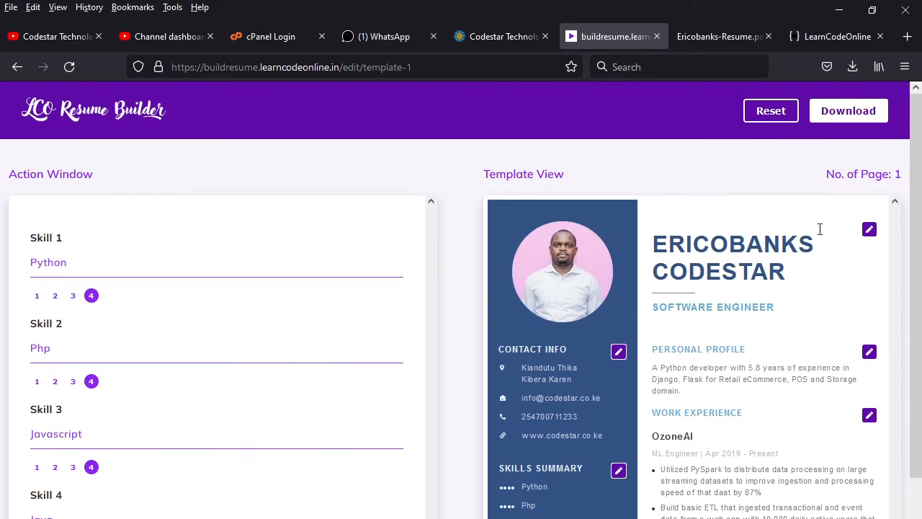
{"action": "scroll", "coordinate": [461, 300], "scroll_direction": "down", "scroll_amount": 1}
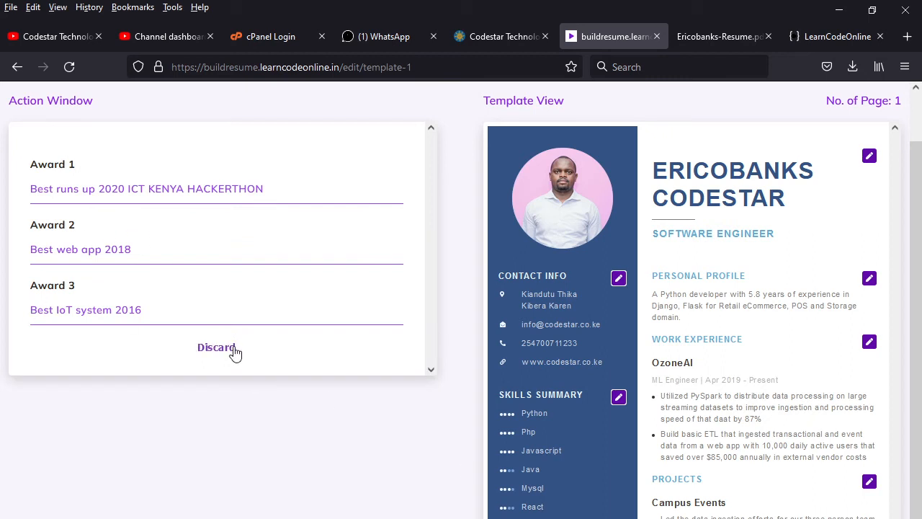
{"action": "scroll", "coordinate": [702, 461], "scroll_direction": "up", "scroll_amount": 1}
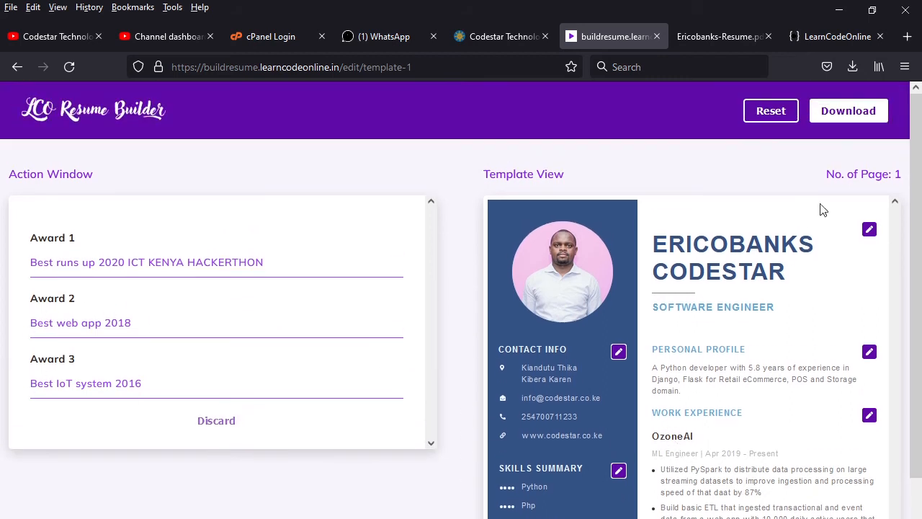
Step: Download the re-rated resume again, saving the PDF to disk
{"action": "left_click", "coordinate": [840, 118]}
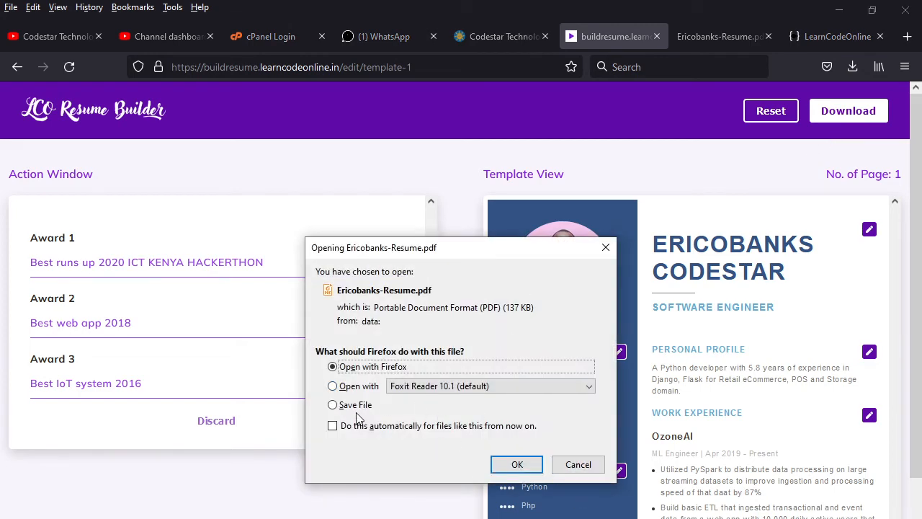
{"action": "left_click", "coordinate": [360, 406]}
{"action": "left_click", "coordinate": [517, 464]}
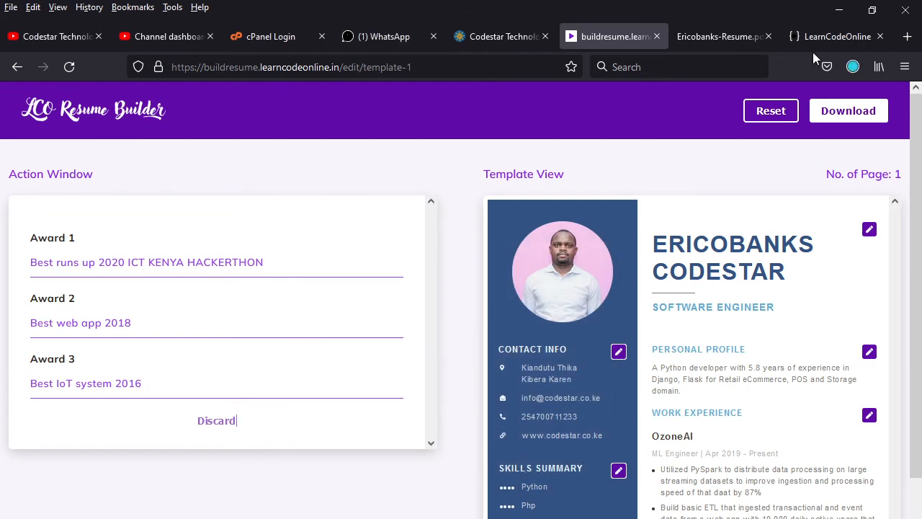
Step: Open Ericobanks-Resume(1).pdf and close the older Ericobanks-Resume tab
{"action": "left_click", "coordinate": [856, 63]}
{"action": "left_click", "coordinate": [657, 103]}
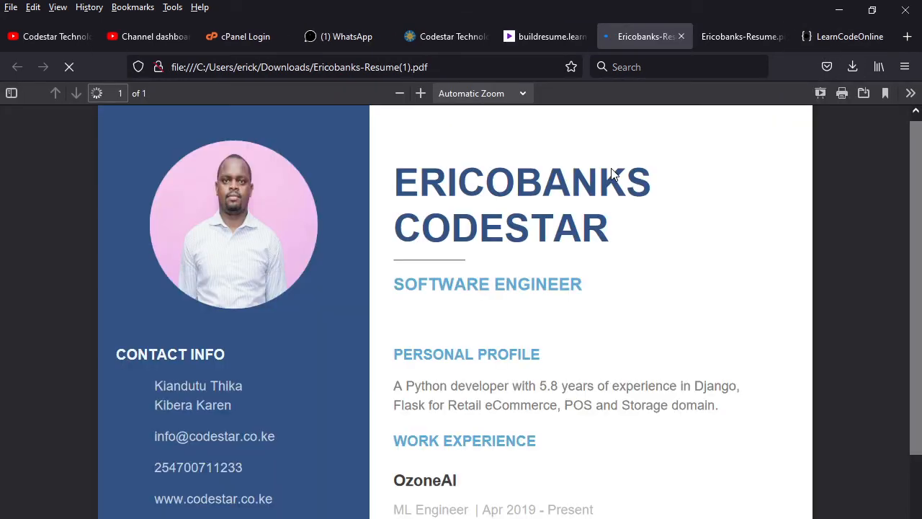
{"action": "left_click", "coordinate": [747, 36]}
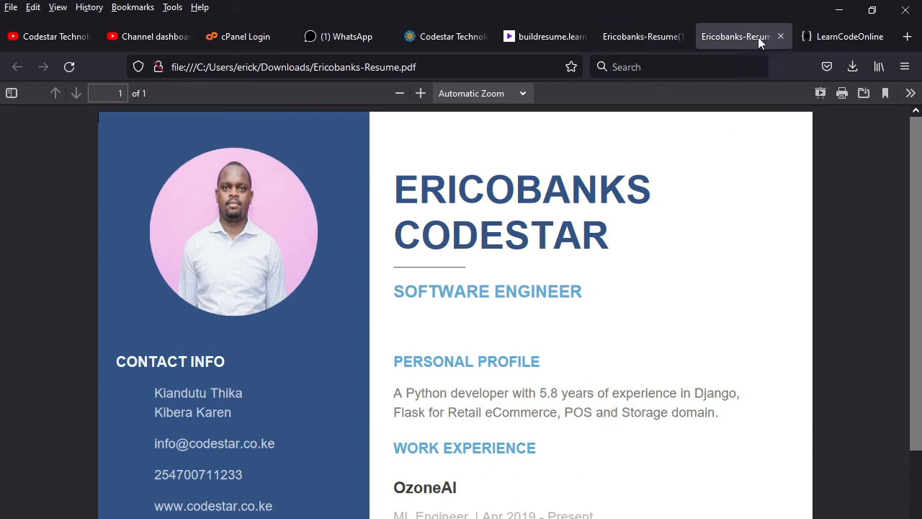
{"action": "left_click", "coordinate": [781, 35]}
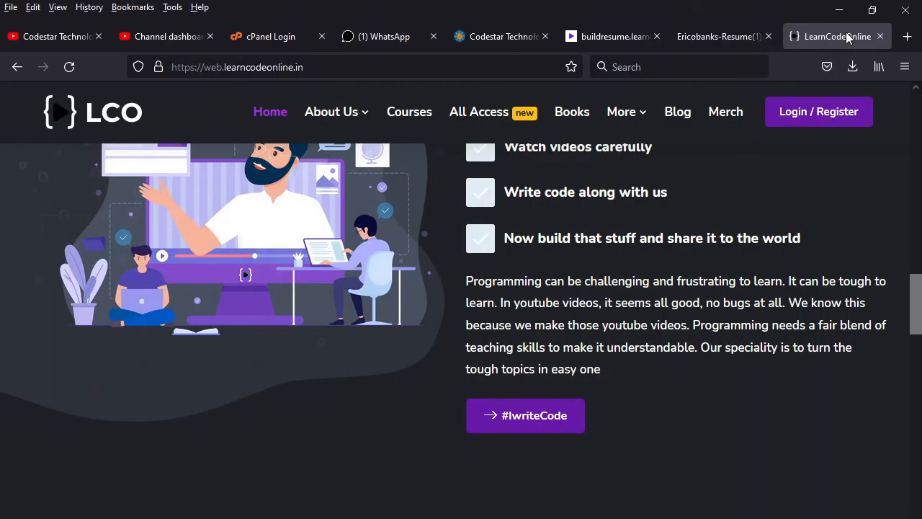
{"action": "left_click", "coordinate": [726, 37]}
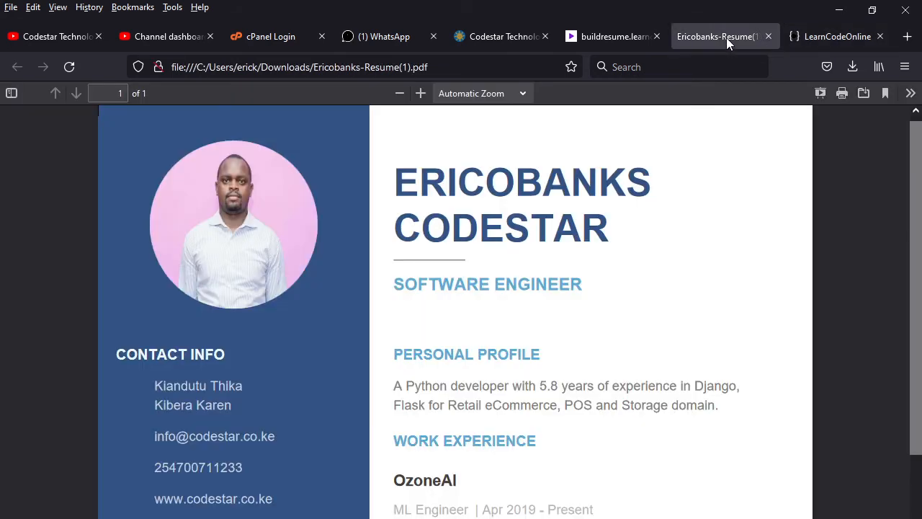
Step: Zoom the resume PDF out to 60% to see the whole page
{"action": "scroll", "coordinate": [632, 390], "scroll_direction": "down", "scroll_amount": 1}
{"action": "scroll", "coordinate": [692, 338], "scroll_direction": "up", "scroll_amount": 2}
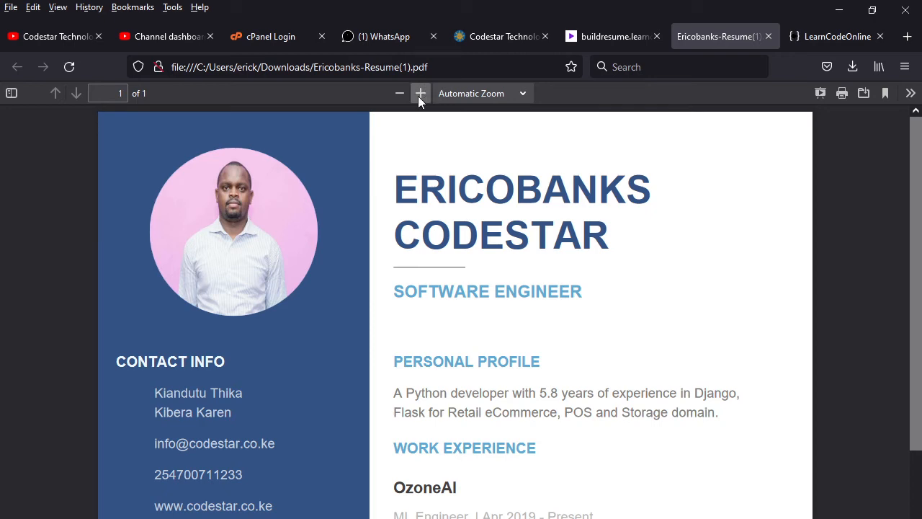
{"action": "left_click", "coordinate": [400, 94]}
{"action": "left_click", "coordinate": [400, 94]}
{"action": "left_click", "coordinate": [400, 94]}
{"action": "left_click", "coordinate": [400, 94]}
{"action": "left_click", "coordinate": [399, 94]}
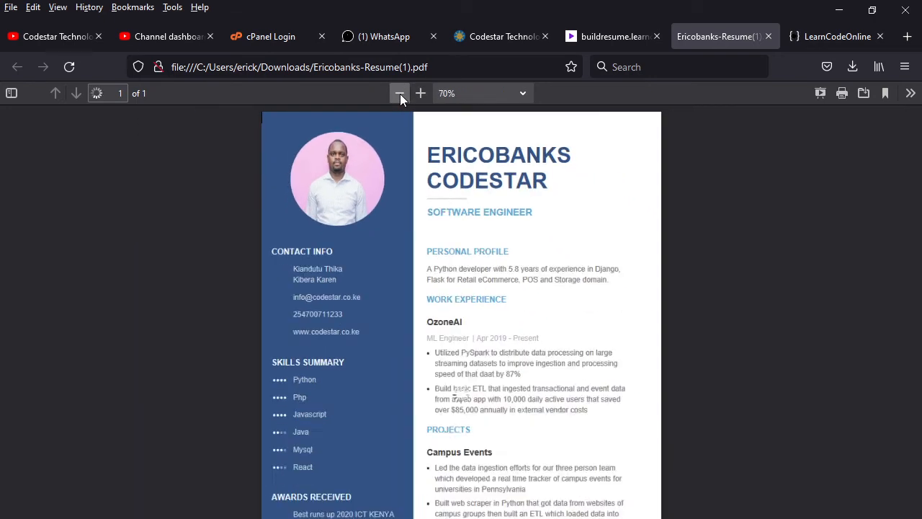
{"action": "left_click", "coordinate": [400, 93]}
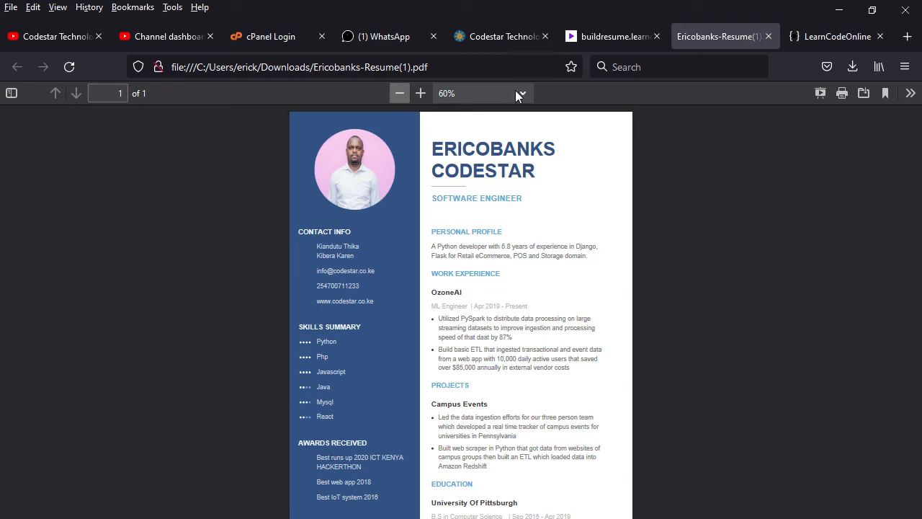
Step: Zoom the resume back to 100%, then switch to the cPanel login tab
{"action": "left_click", "coordinate": [421, 93]}
{"action": "left_click", "coordinate": [421, 93]}
{"action": "left_click", "coordinate": [421, 93]}
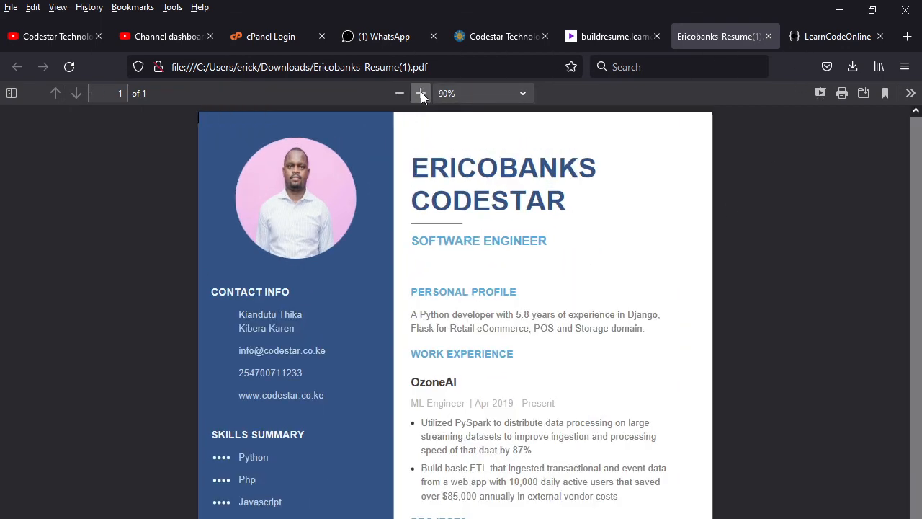
{"action": "left_click", "coordinate": [420, 92]}
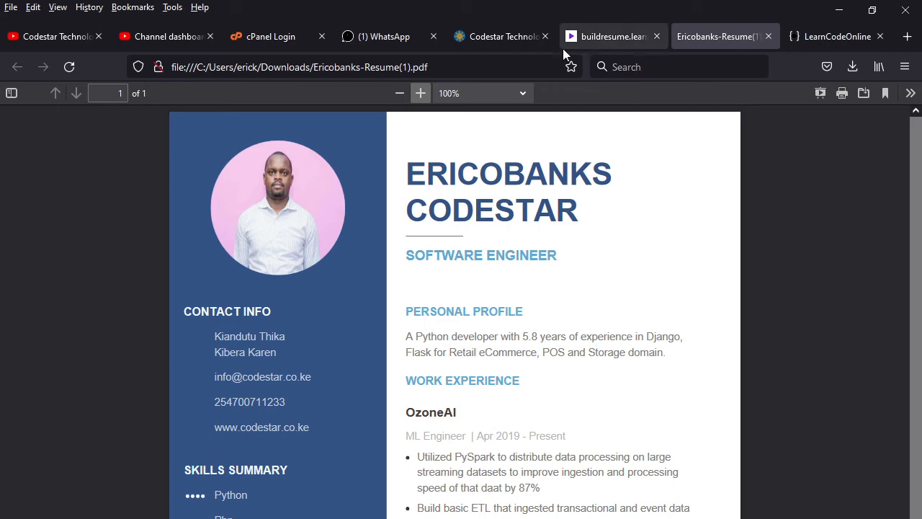
{"action": "left_click", "coordinate": [264, 36]}
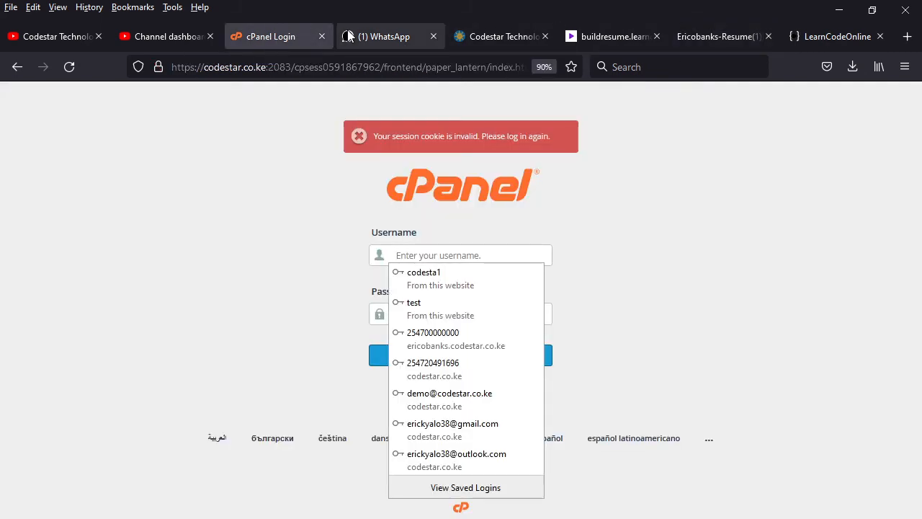
Step: View the YouTube Studio channel dashboard, then go to the Codestar Technologies Videos page
{"action": "left_click", "coordinate": [141, 36]}
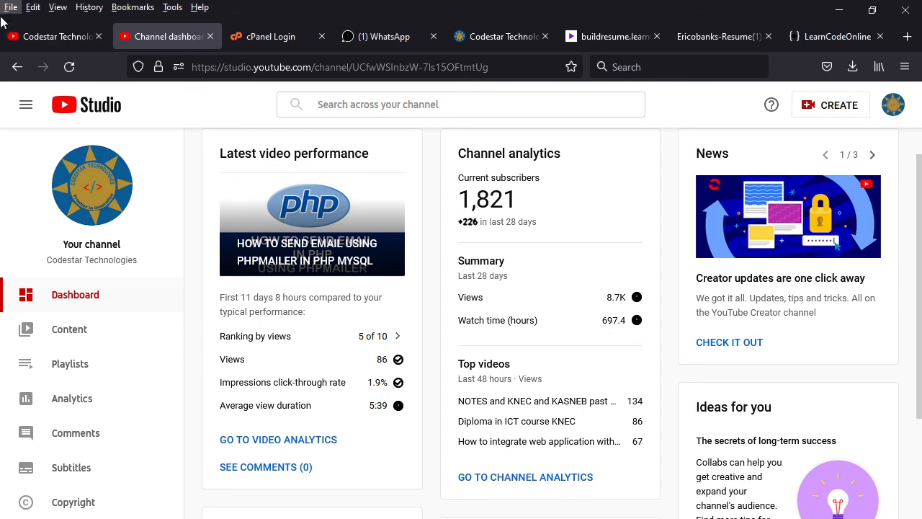
{"action": "left_click", "coordinate": [58, 35]}
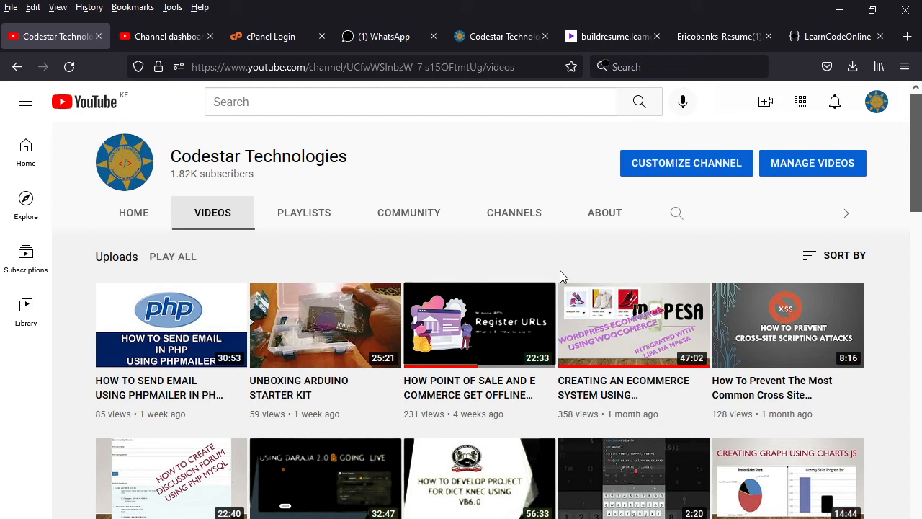
{"action": "scroll", "coordinate": [504, 433], "scroll_direction": "down", "scroll_amount": 2}
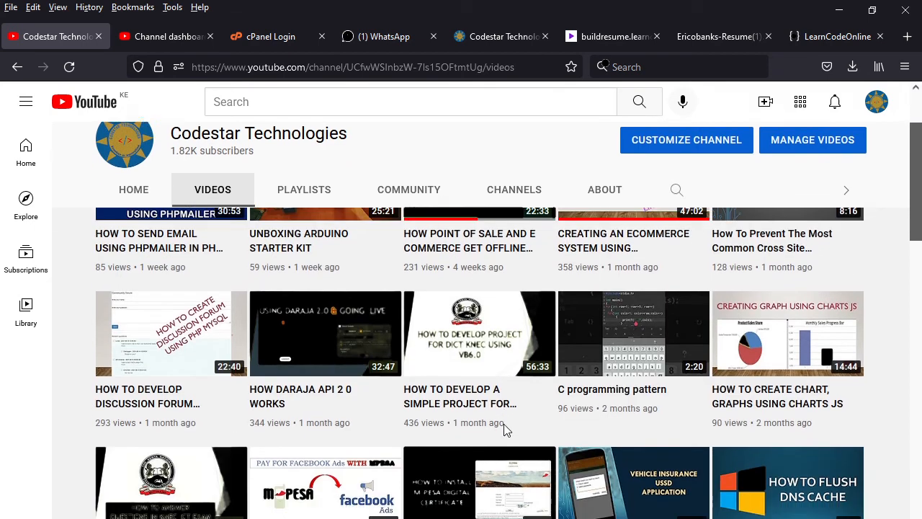
{"action": "mouse_move", "coordinate": [540, 464]}
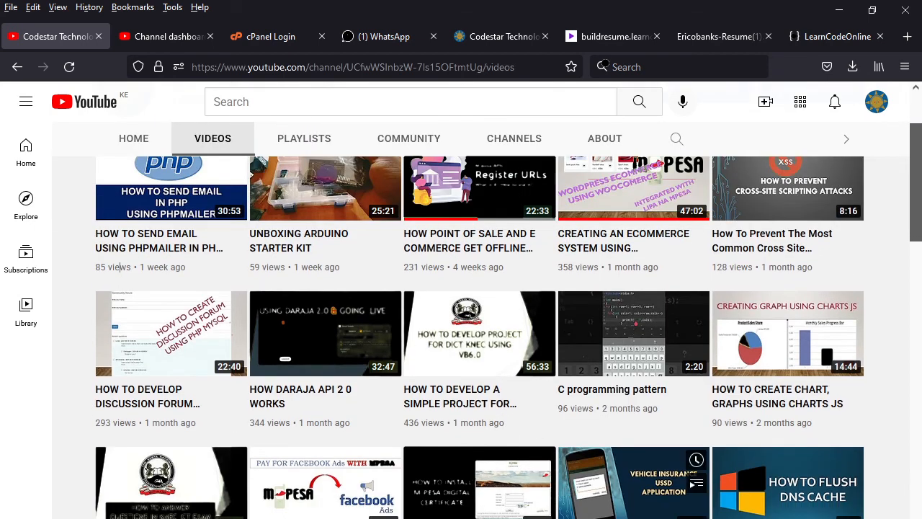
{"action": "scroll", "coordinate": [540, 464], "scroll_direction": "down", "scroll_amount": 4}
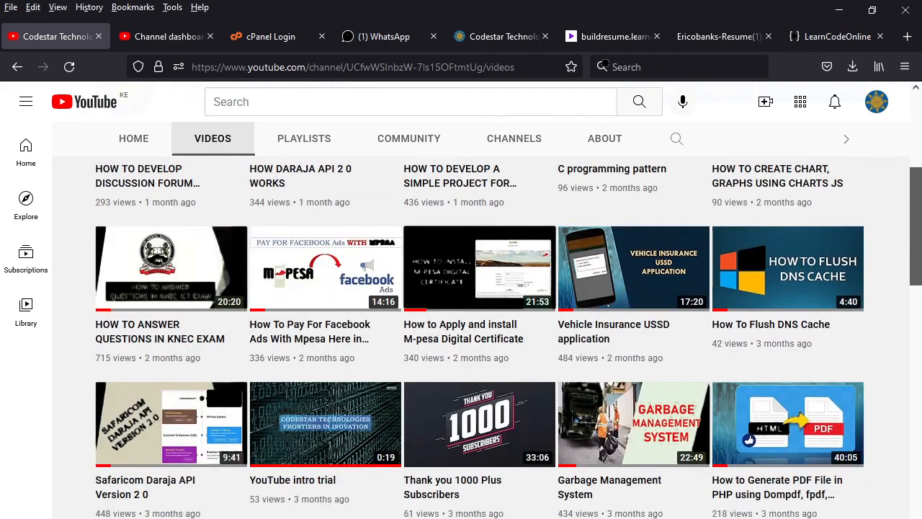
{"action": "scroll", "coordinate": [540, 469], "scroll_direction": "down", "scroll_amount": 12}
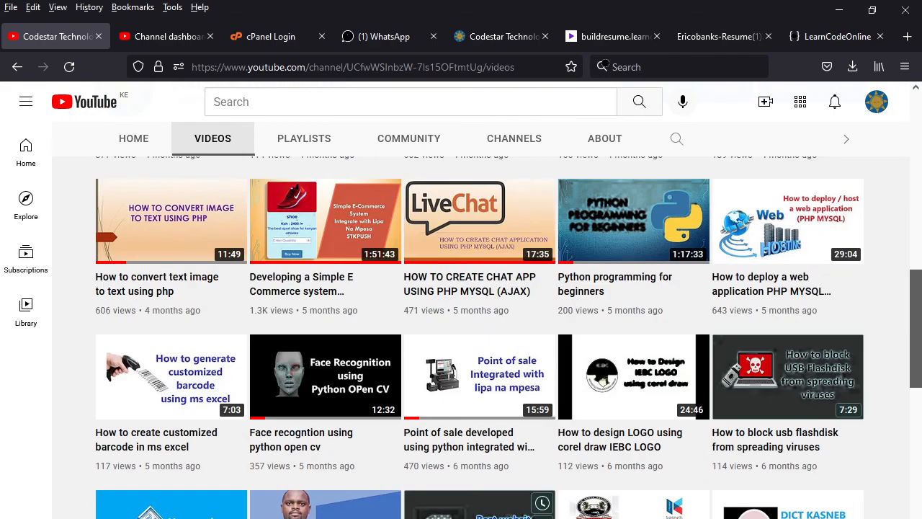
{"action": "scroll", "coordinate": [541, 468], "scroll_direction": "down", "scroll_amount": 1}
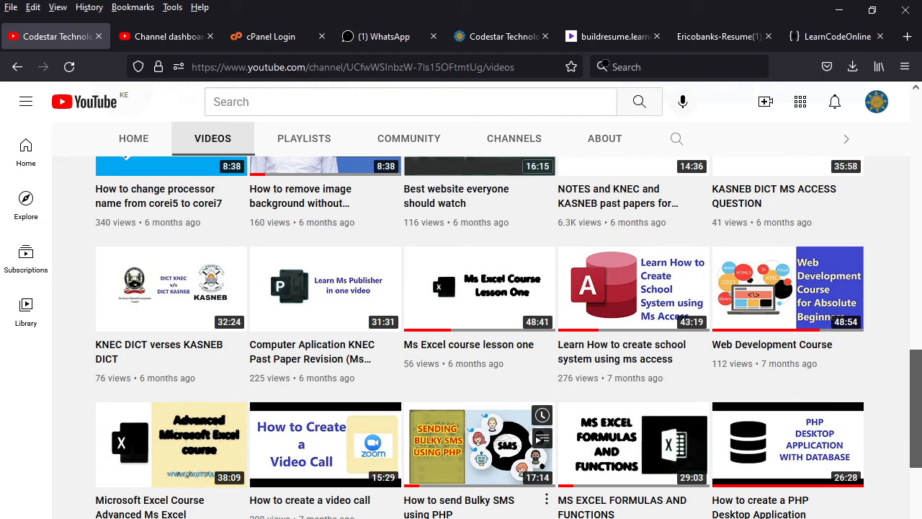
{"action": "scroll", "coordinate": [603, 464], "scroll_direction": "up", "scroll_amount": 7}
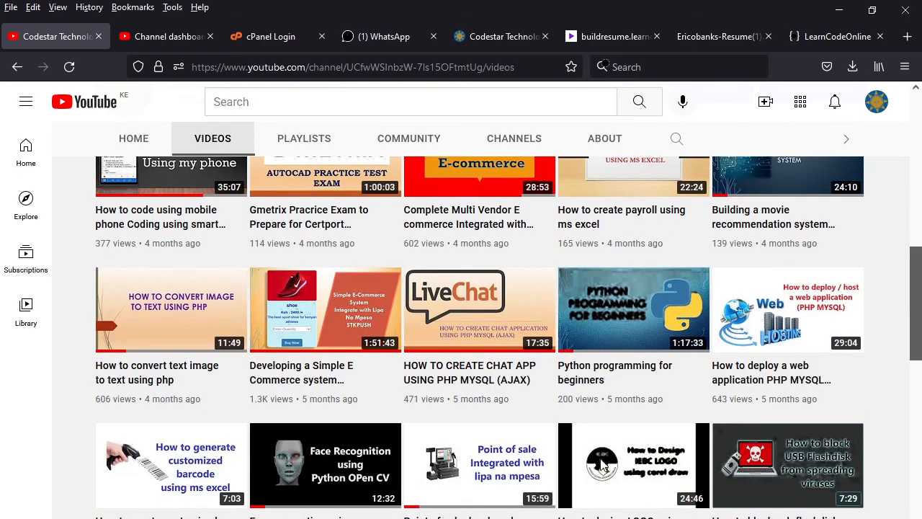
{"action": "scroll", "coordinate": [603, 465], "scroll_direction": "up", "scroll_amount": 15}
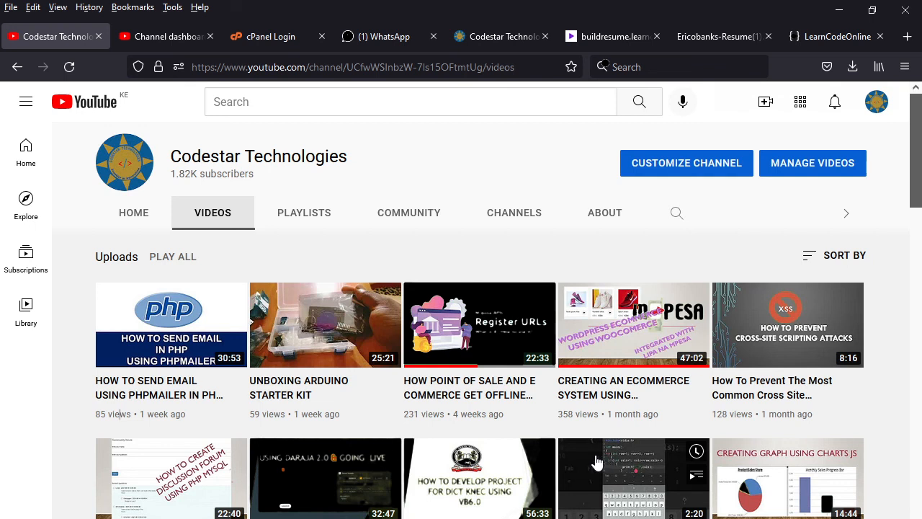
{"action": "left_click", "coordinate": [713, 36]}
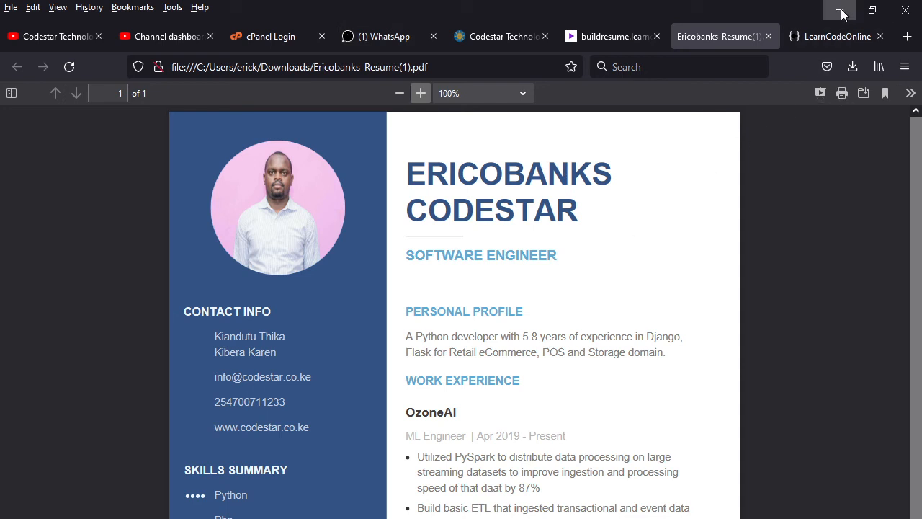
Step: Switch to the Codestar Technologies website at codestar.co.ke
{"action": "left_click", "coordinate": [504, 34]}
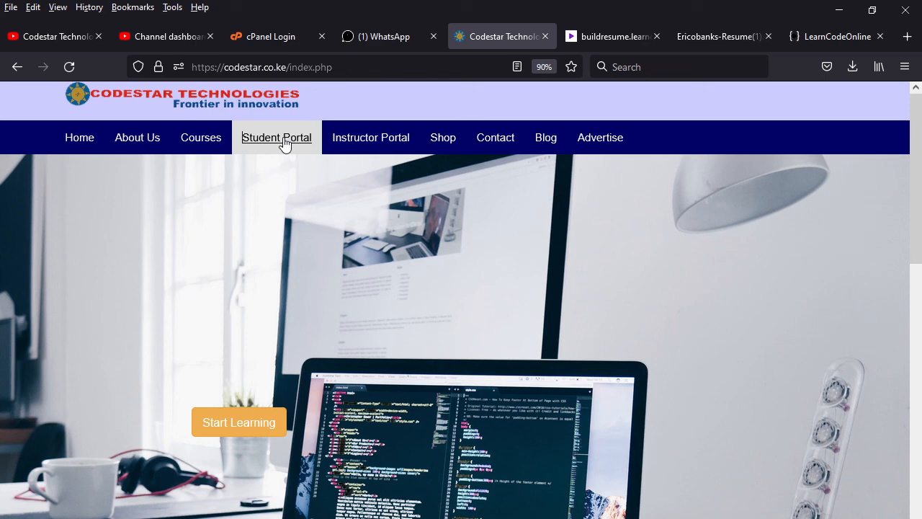
Step: Go via Student Portal to the Advertise page and select its Business Name and Mpesa Phone Number fields
{"action": "left_click", "coordinate": [285, 145]}
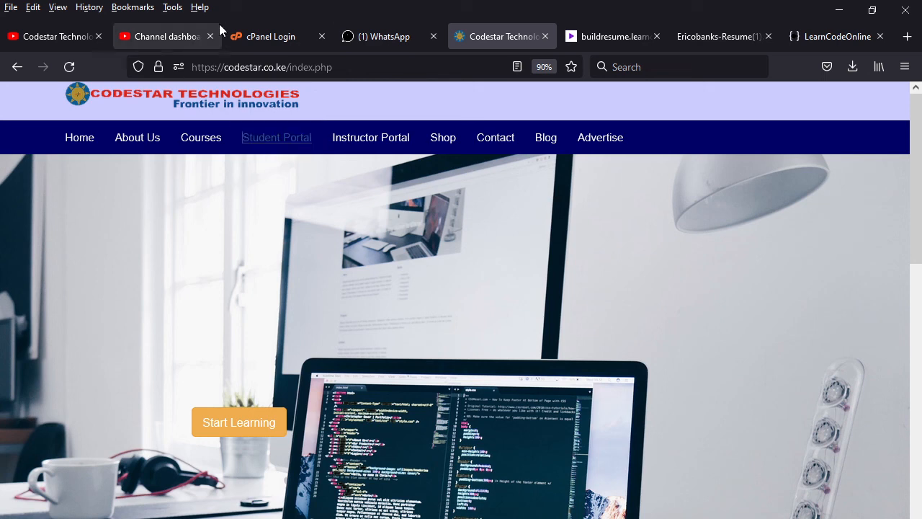
{"action": "left_click", "coordinate": [609, 151]}
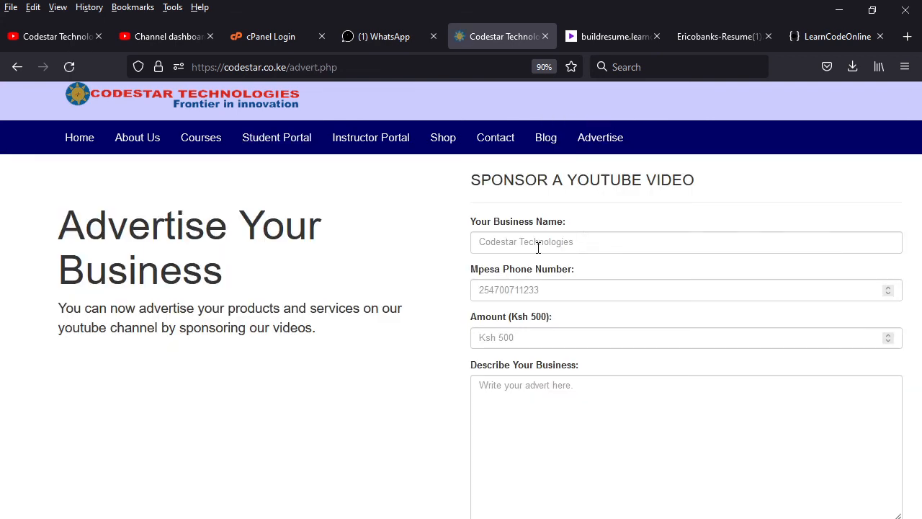
{"action": "left_click", "coordinate": [542, 242]}
{"action": "left_click", "coordinate": [552, 290]}
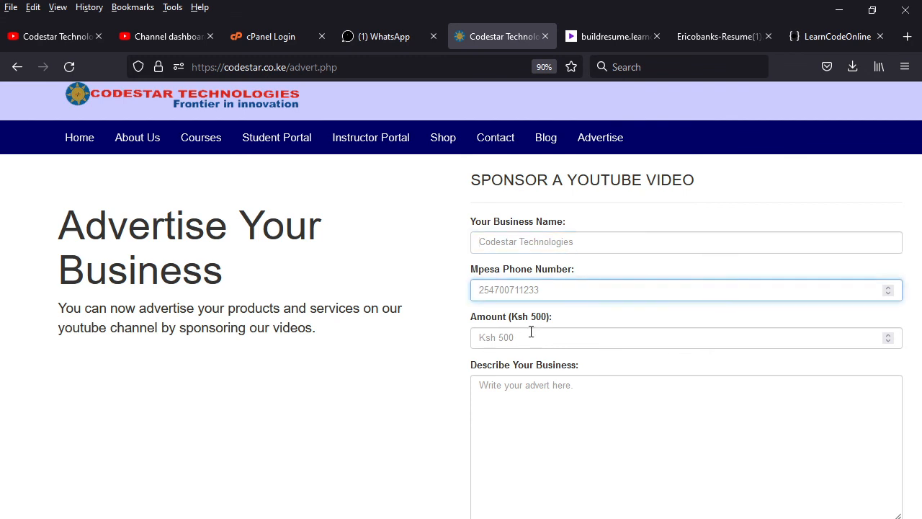